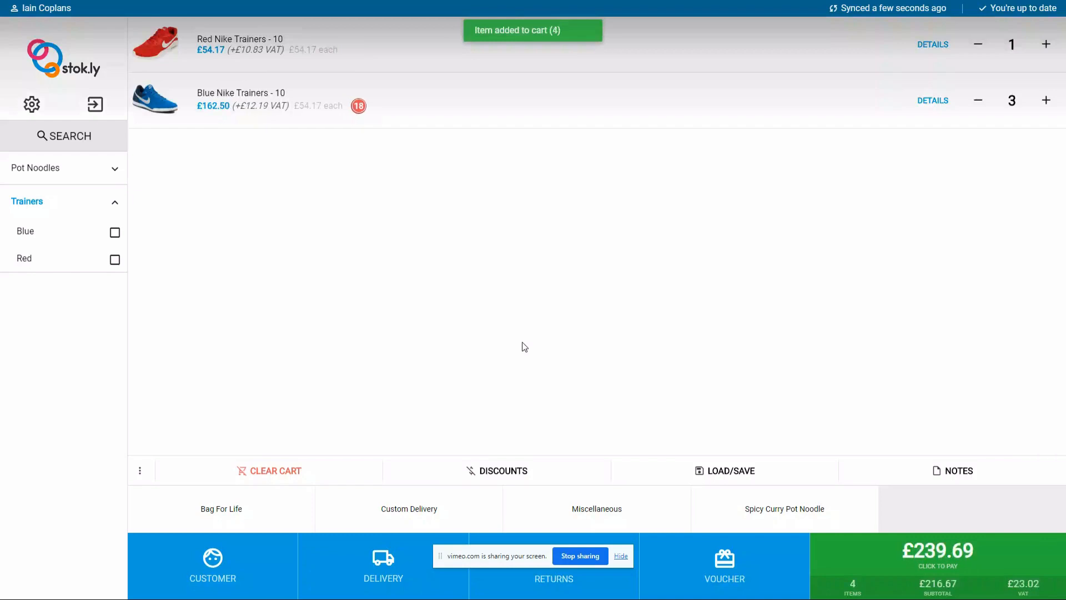
# Adjust the cart quantity of Blue Nike Trainers - 10 to 4 in single-unit increments
pyautogui.click(1047, 104)
pyautogui.click(1047, 105)
pyautogui.click(981, 105)
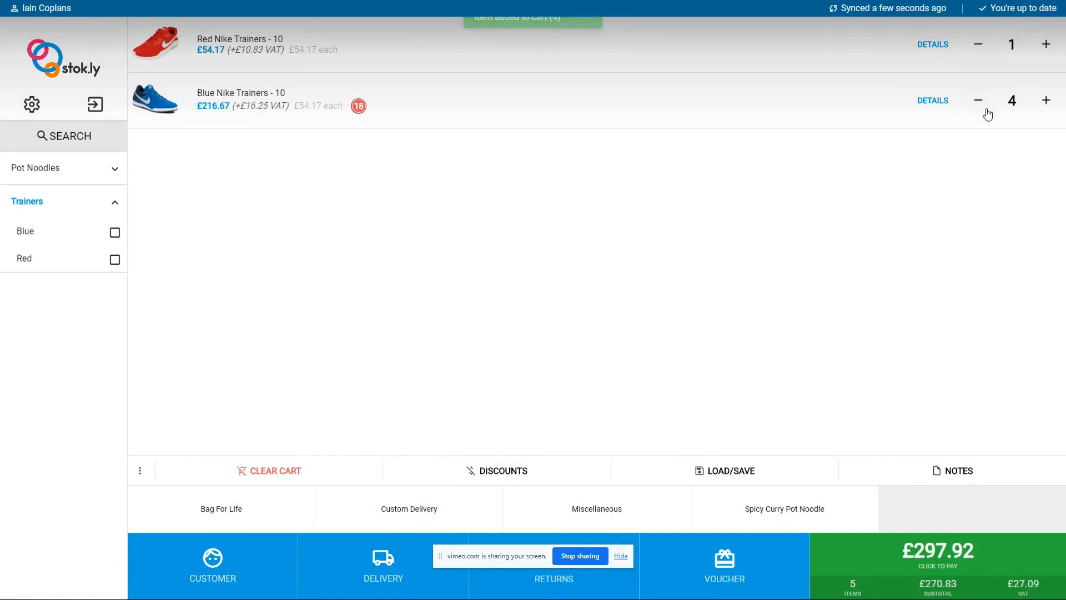
# Set the quantity of Blue Nike Trainers - 10 to 20 and remove that item from the cart
pyautogui.click(1016, 104)
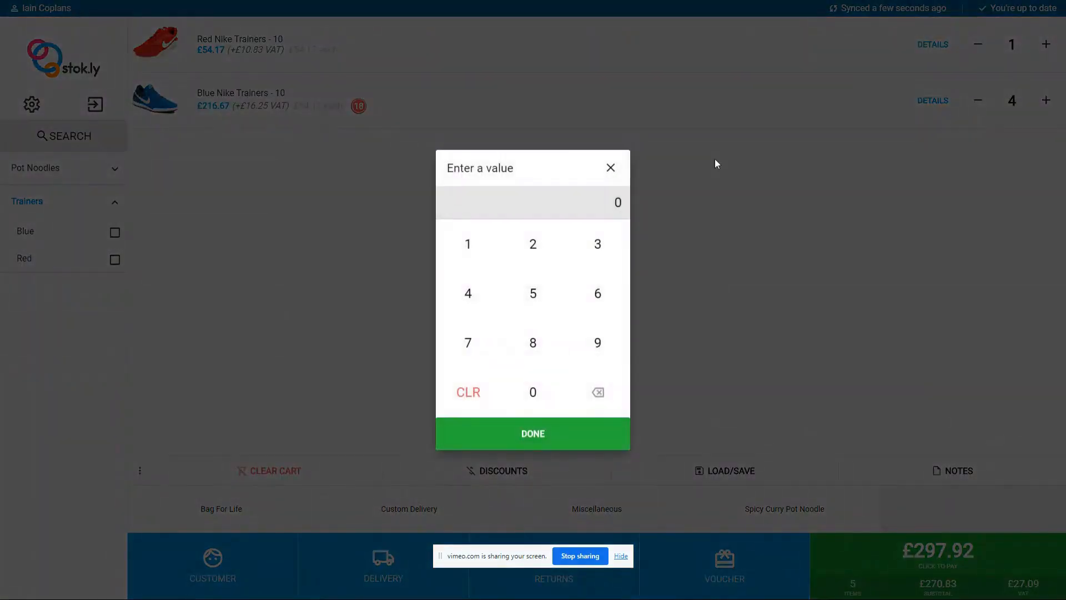
pyautogui.click(525, 259)
pyautogui.click(535, 392)
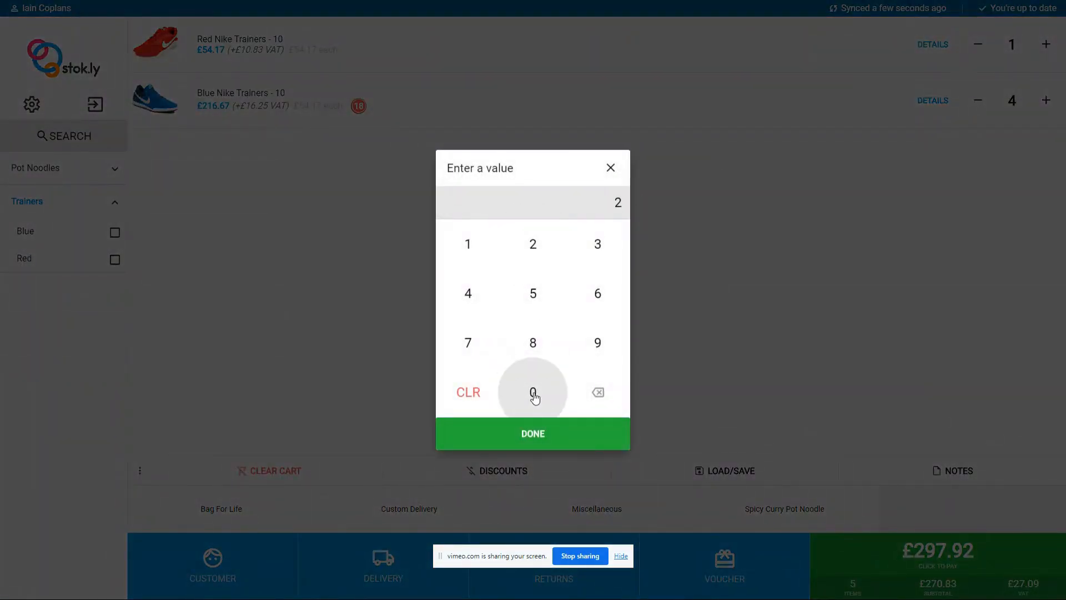
pyautogui.click(547, 433)
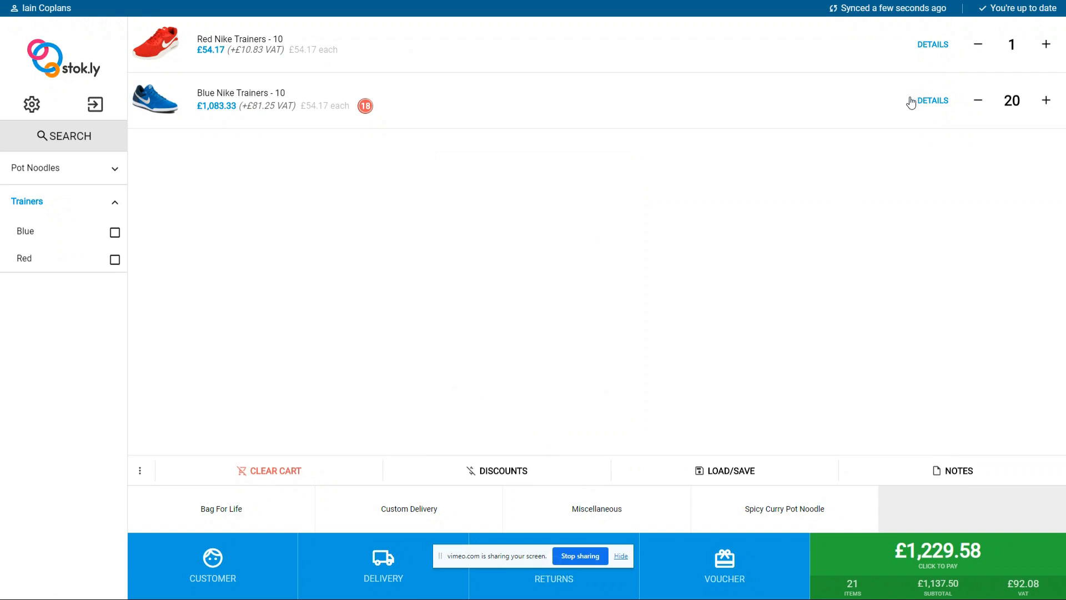
pyautogui.moveTo(911, 103); pyautogui.dragTo(574, 102)
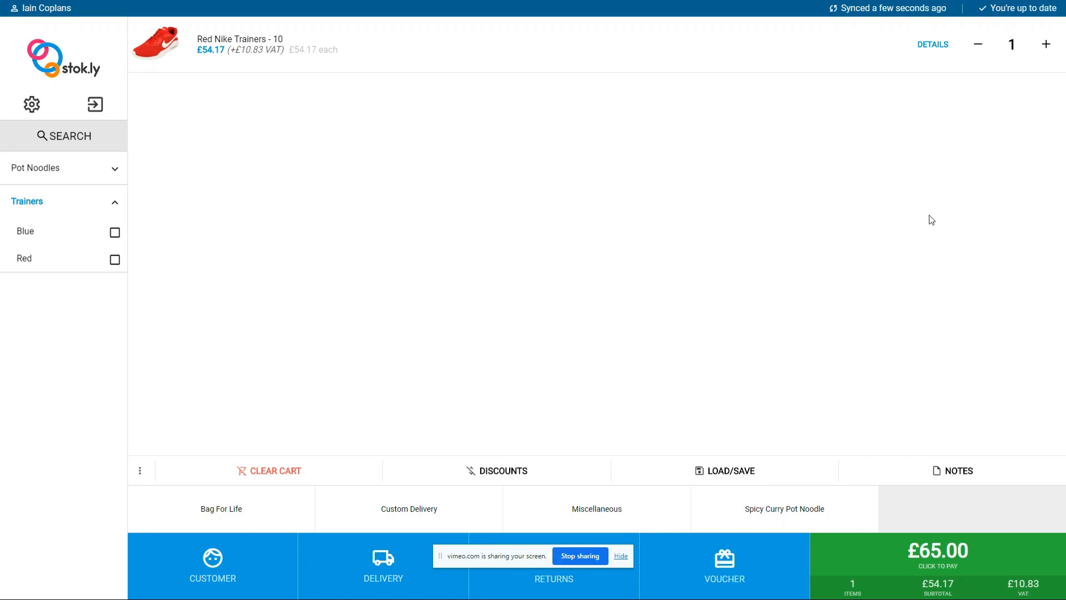
# Search the products for "blue" and check the item details and inventory of Blue Nike Trainers - 10
pyautogui.click(74, 139)
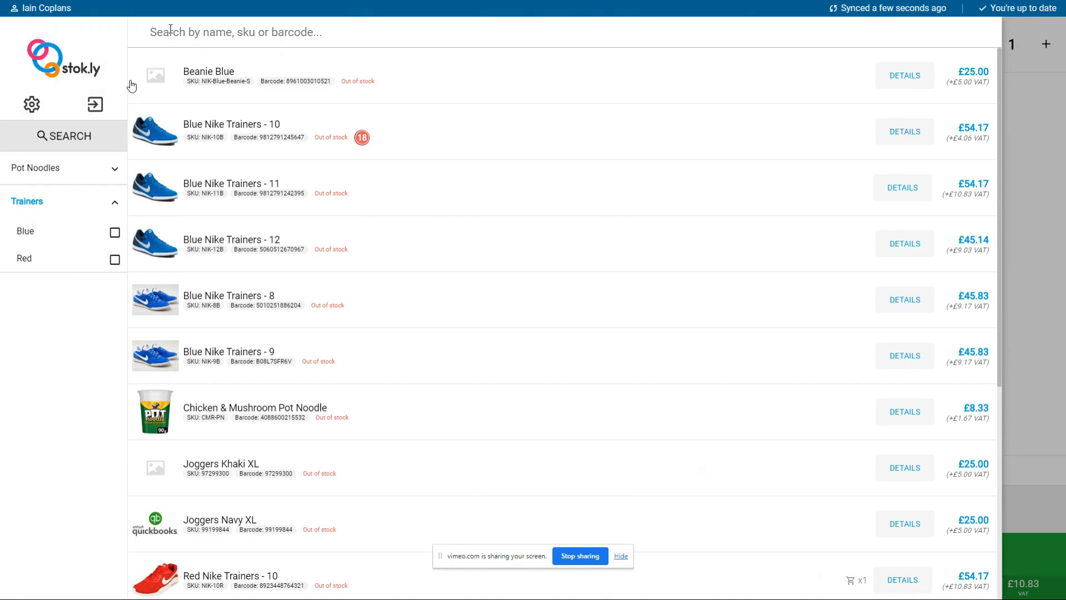
pyautogui.write('blue')
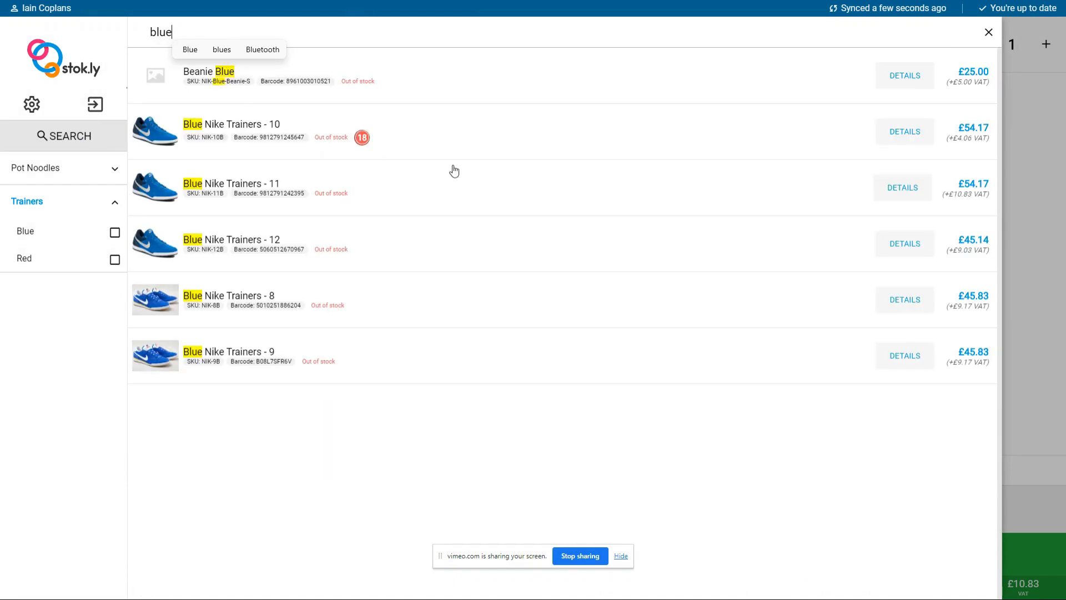
pyautogui.click(906, 134)
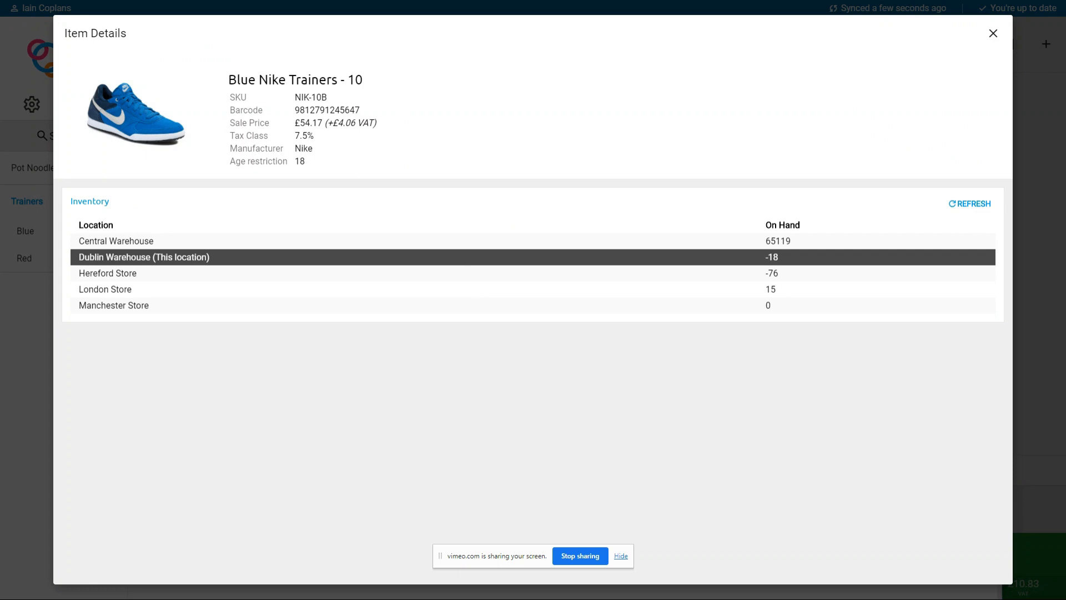
pyautogui.click(987, 37)
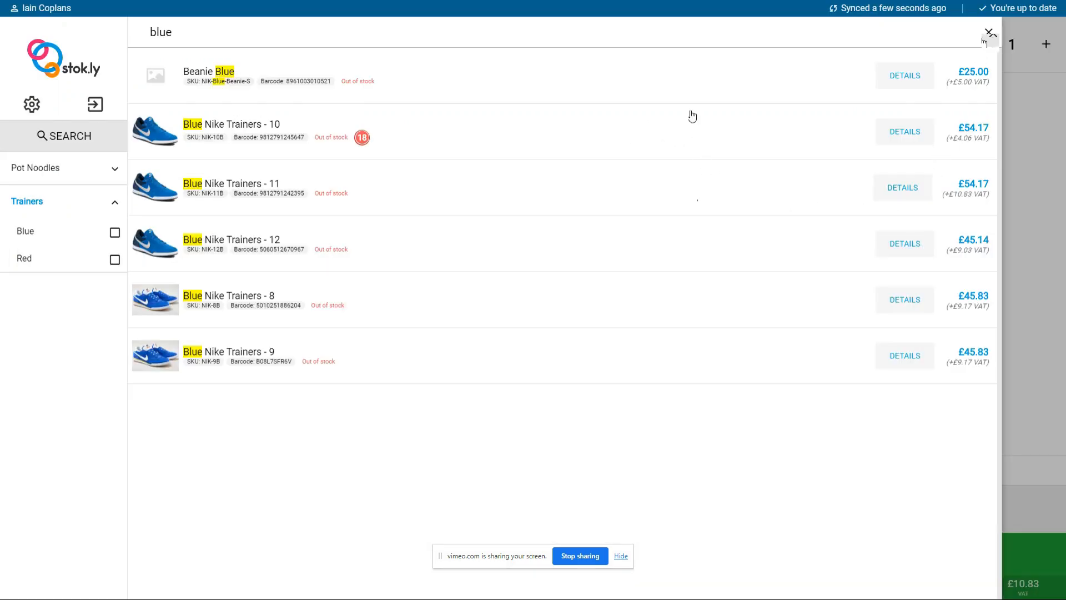
# Add three Blue Nike Trainers - 11 and one Blue Nike Trainers - 12 to the cart, and return to the cart
pyautogui.click(702, 196)
pyautogui.click(705, 244)
pyautogui.click(700, 197)
pyautogui.click(700, 197)
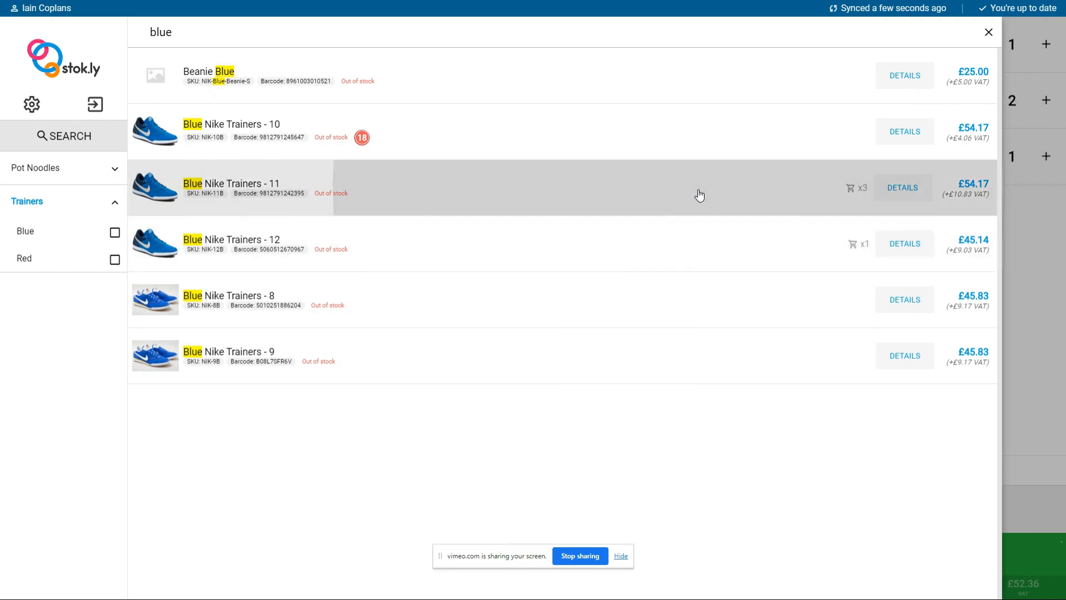
pyautogui.click(1032, 236)
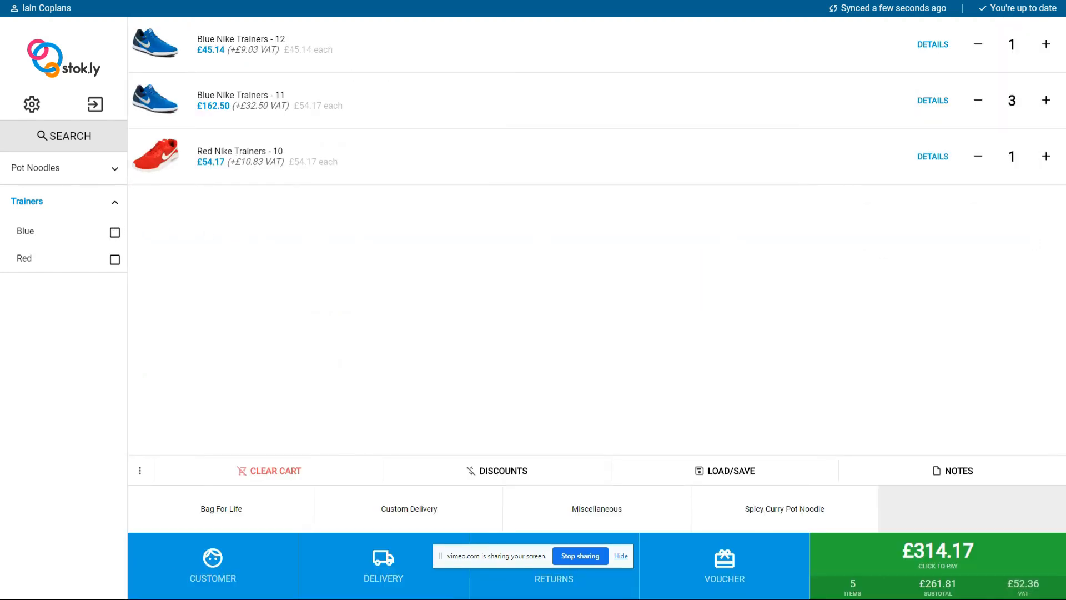
# Browse the Trainers category filtered by Blue and by Red, and return to the cart
pyautogui.click(114, 233)
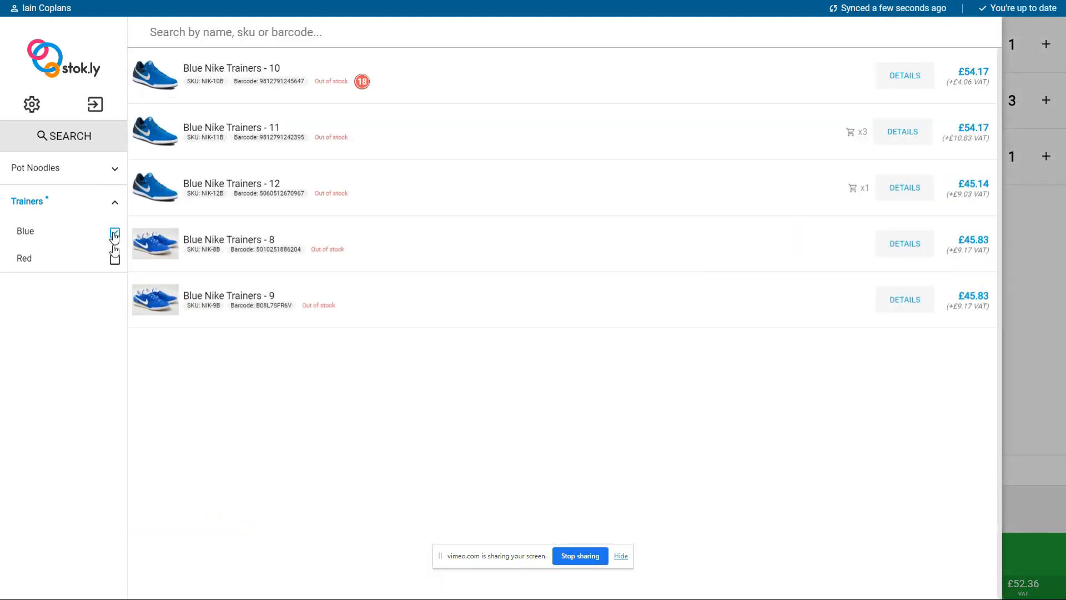
pyautogui.click(115, 260)
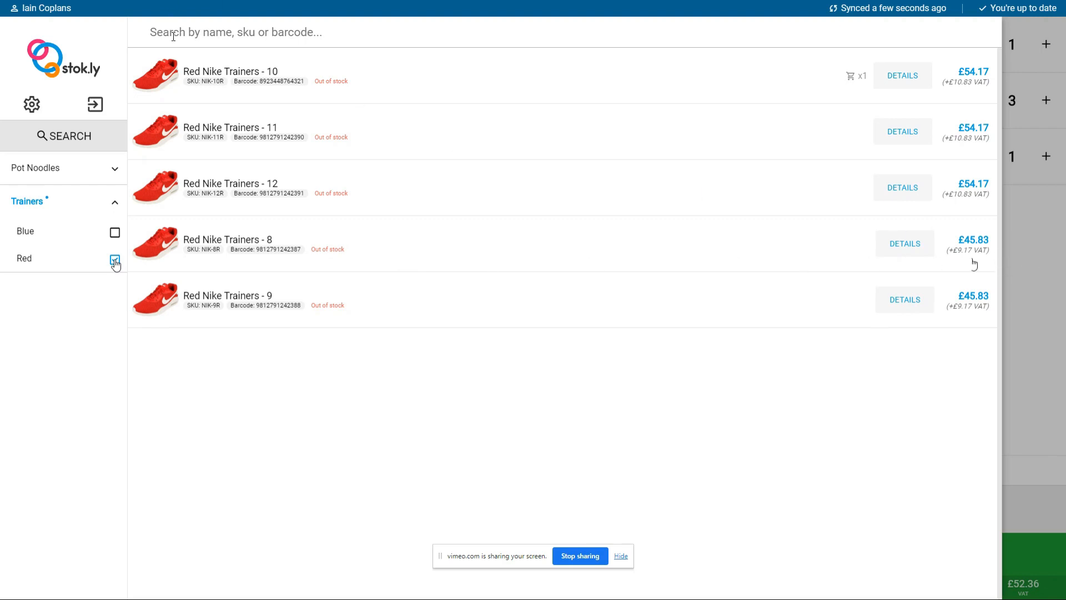
pyautogui.click(1029, 281)
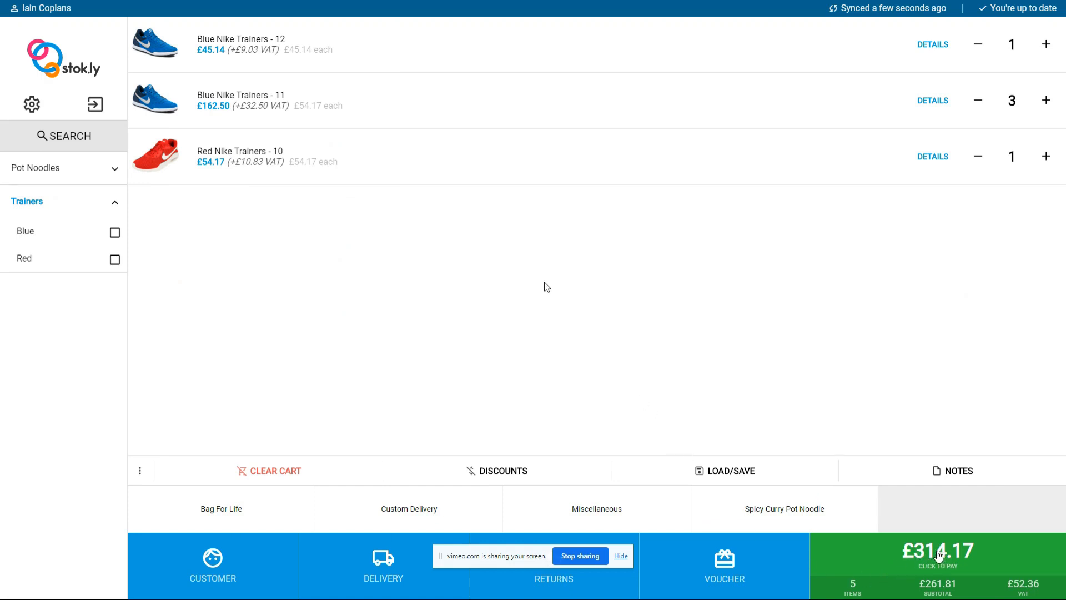
# Complete the sale with a card payment for the full amount and dismiss the receipt options
pyautogui.click(939, 558)
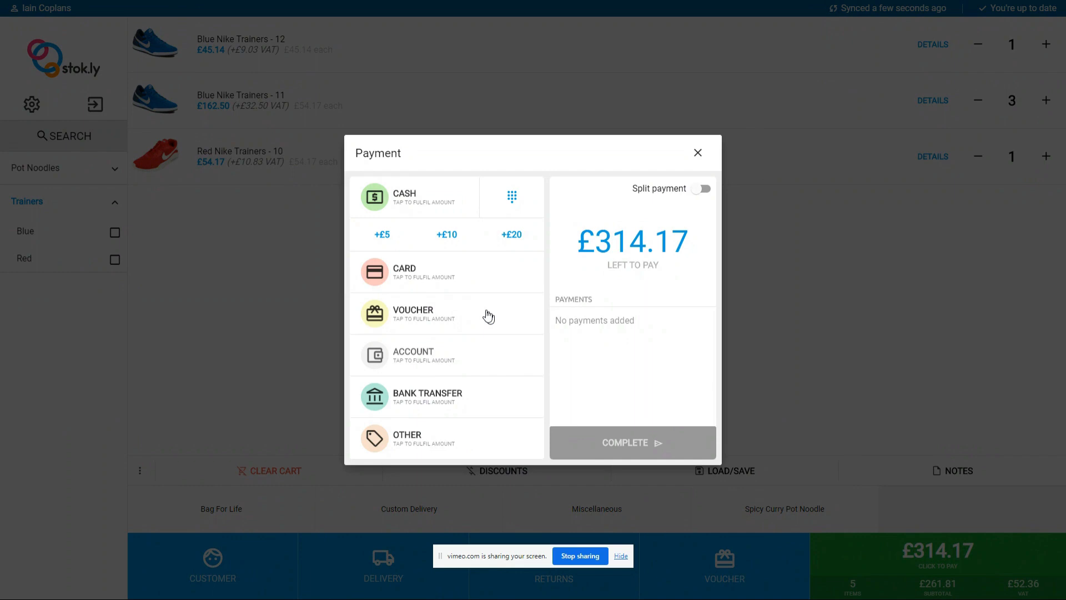
pyautogui.click(478, 272)
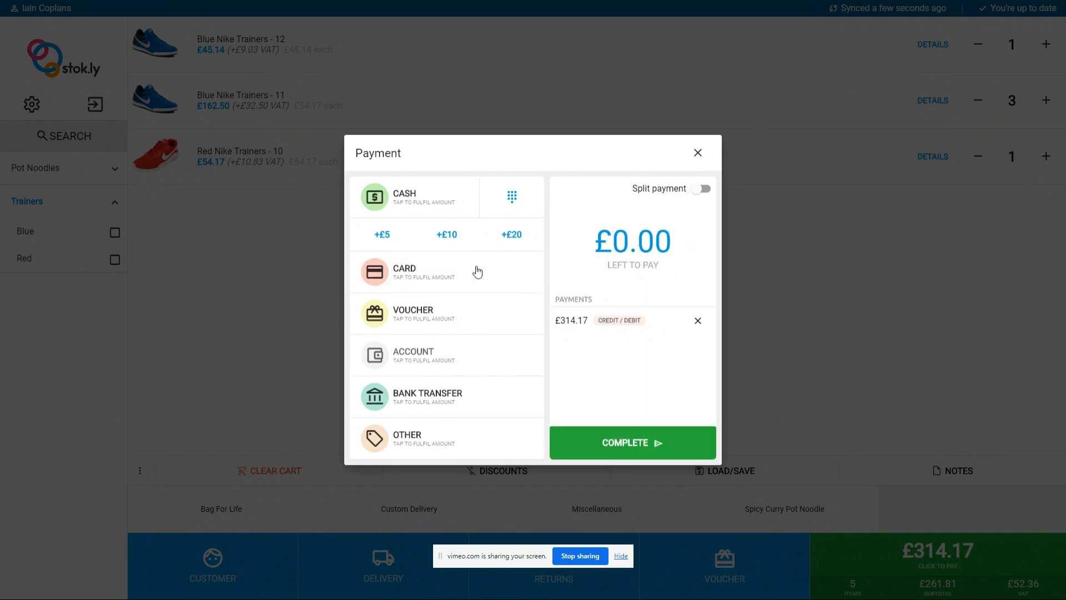
pyautogui.click(647, 448)
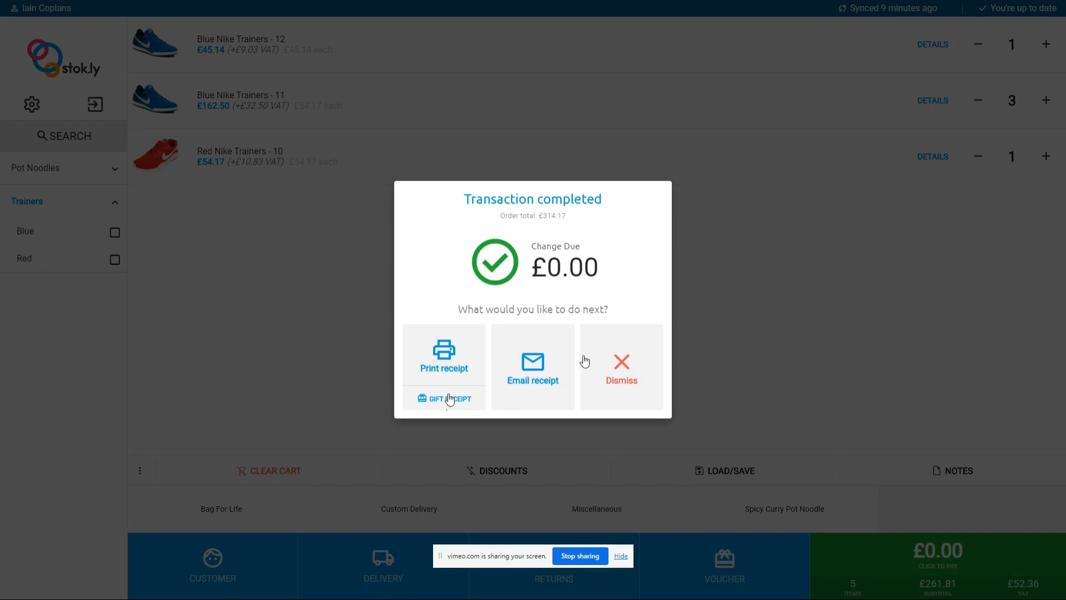
pyautogui.click(622, 371)
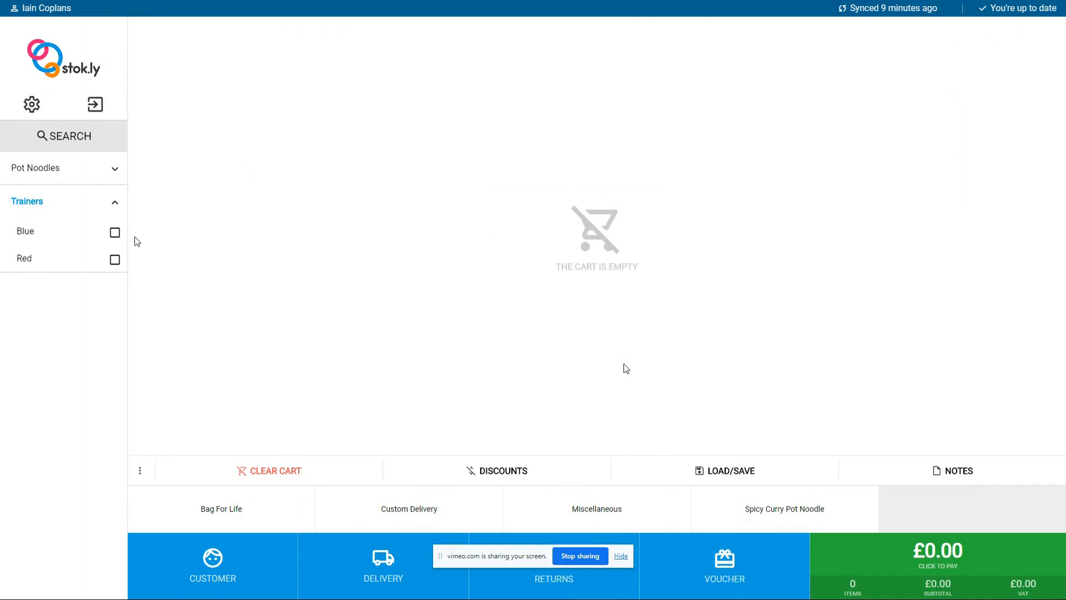
# Add two Blue Nike Trainers - 12 to the cart from the Blue trainers filter
pyautogui.click(114, 232)
pyautogui.click(383, 191)
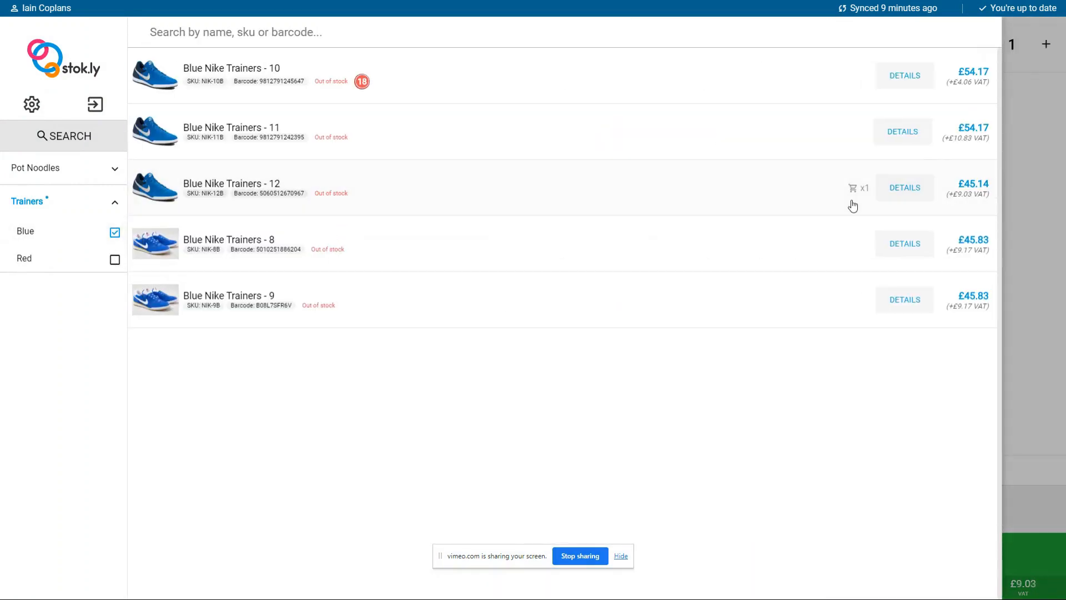
pyautogui.click(691, 205)
pyautogui.click(1045, 191)
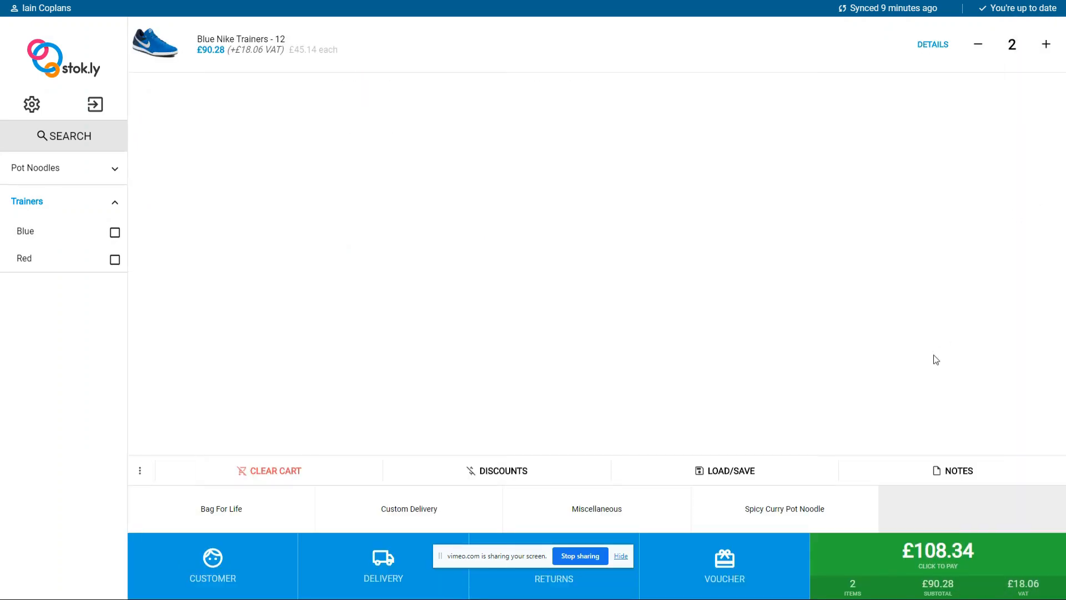
# Enable split payment for the sale and add a £50.00 card payment
pyautogui.click(930, 561)
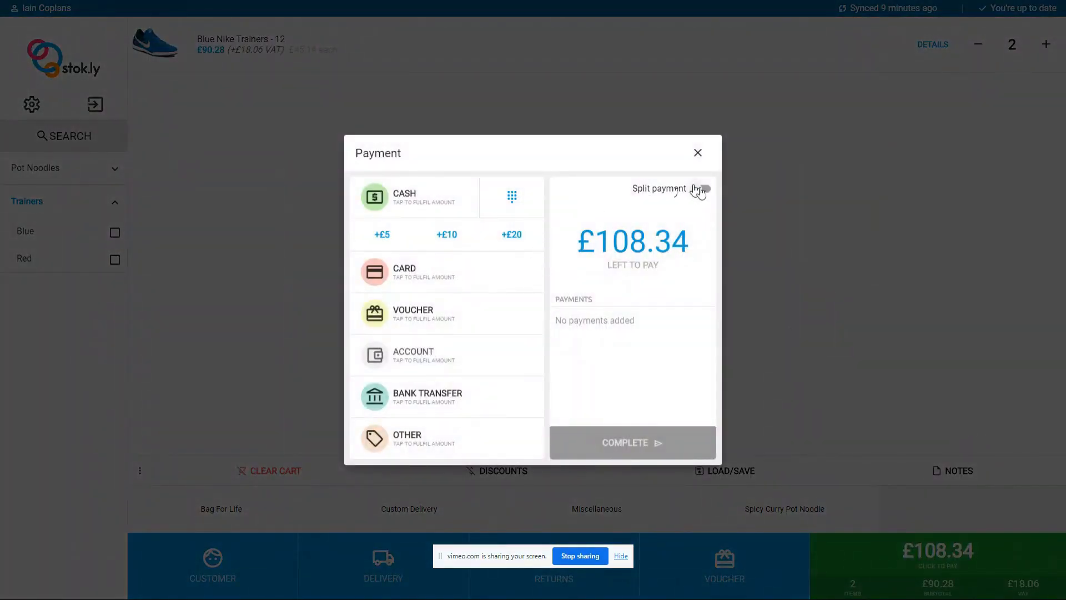
pyautogui.click(701, 189)
pyautogui.click(422, 274)
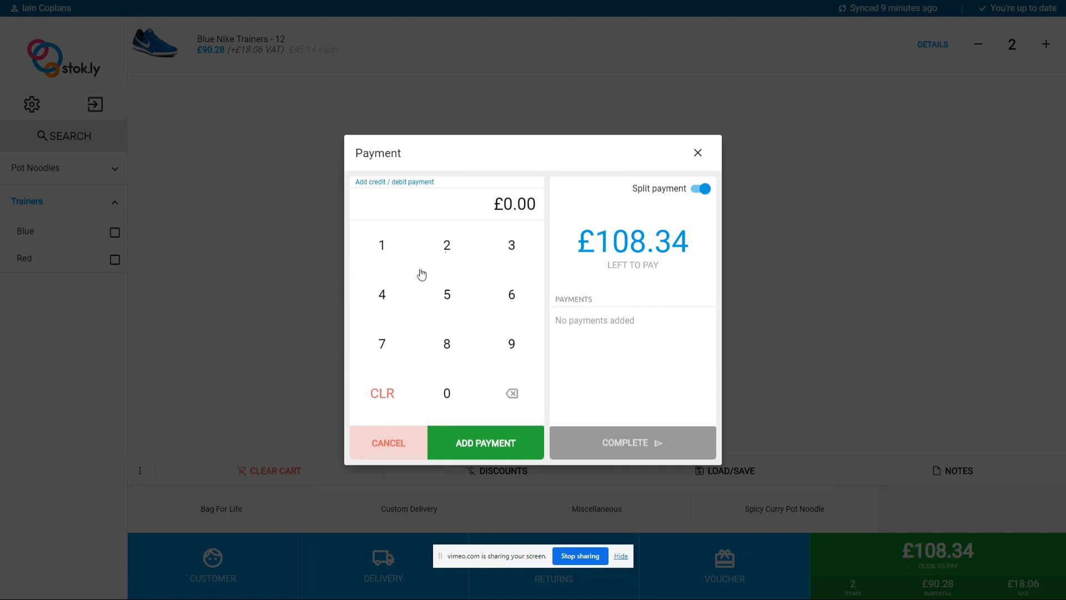
pyautogui.click(447, 293)
pyautogui.click(448, 392)
pyautogui.click(449, 394)
pyautogui.click(450, 396)
pyautogui.click(478, 447)
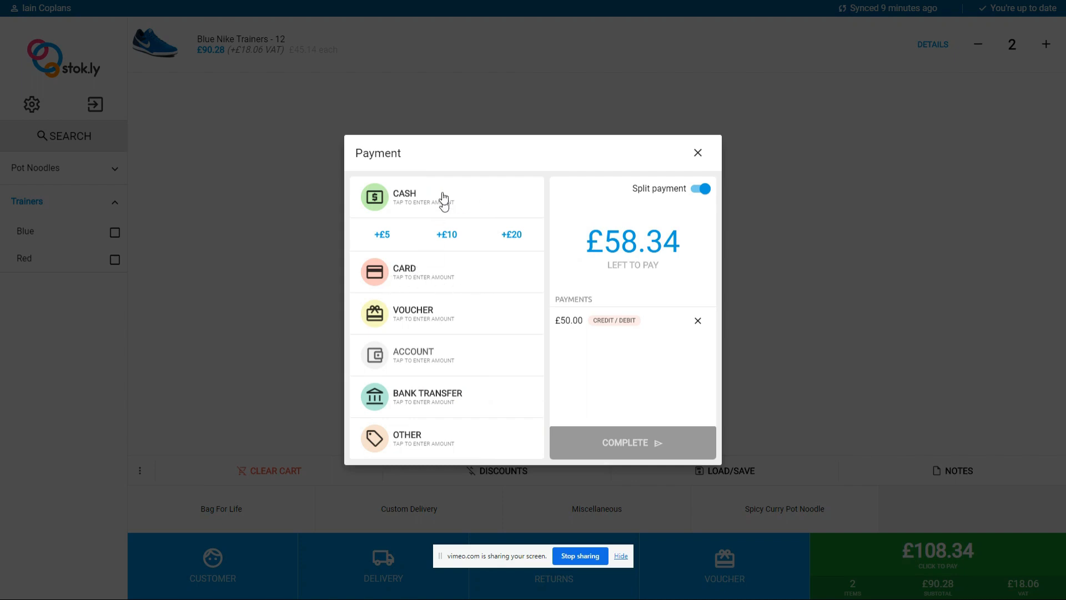
# Add a £58.34 cash payment and complete the split-payment sale without a receipt
pyautogui.click(443, 199)
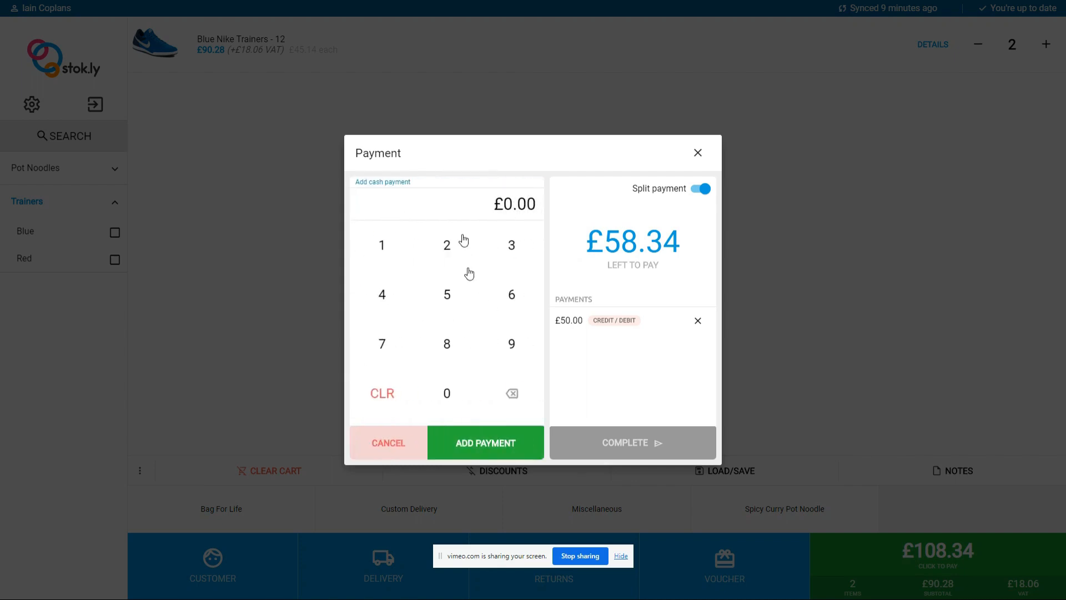
pyautogui.click(444, 294)
pyautogui.click(443, 343)
pyautogui.click(509, 247)
pyautogui.click(381, 303)
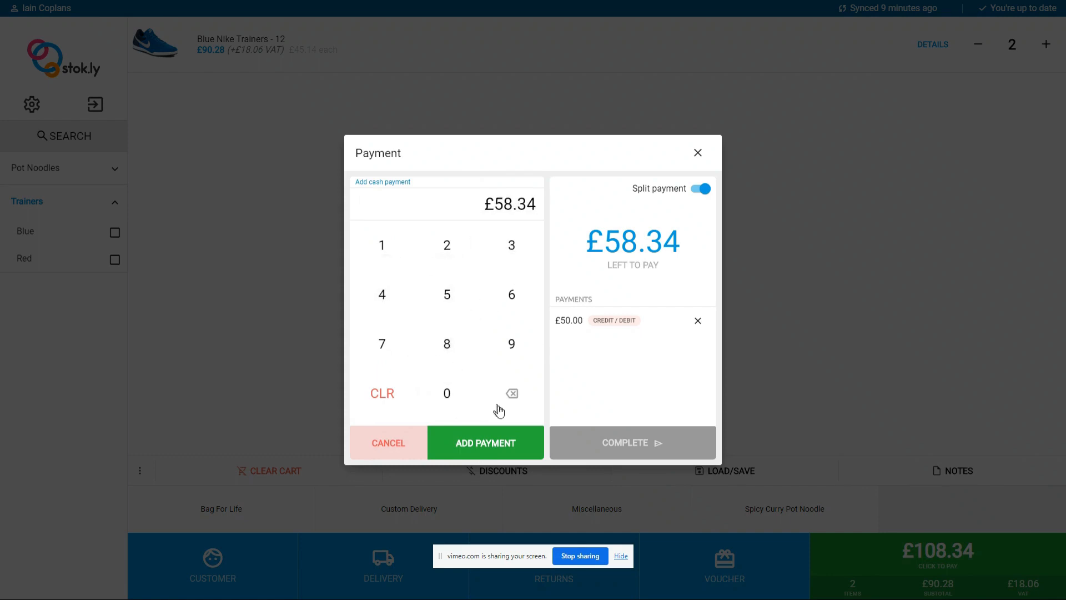
pyautogui.click(501, 444)
pyautogui.click(626, 446)
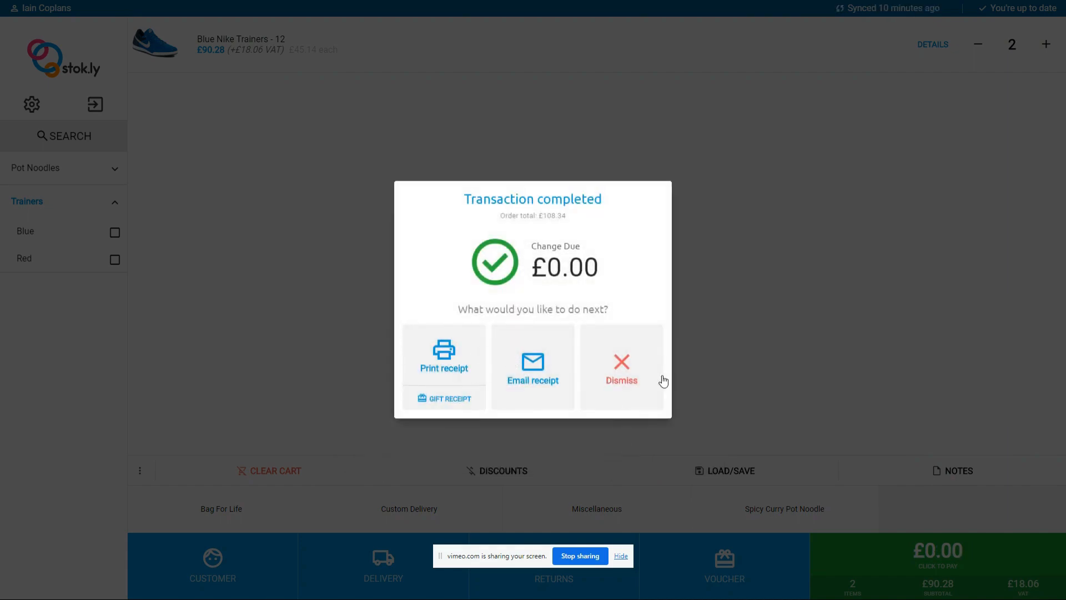
pyautogui.click(619, 371)
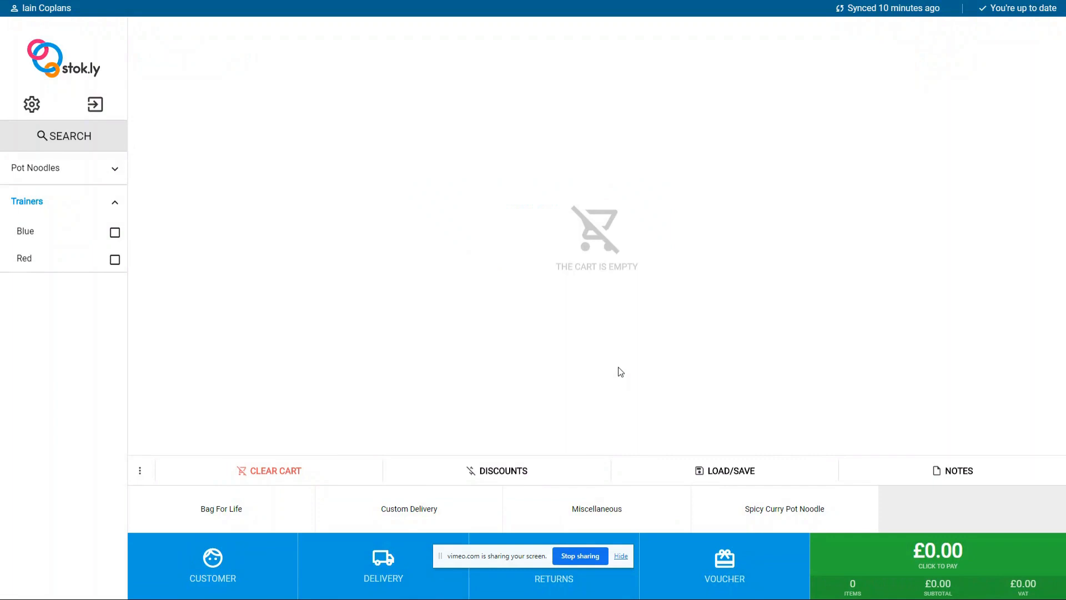
# Add two Blue Nike Trainers - 8 to the cart from the Blue trainers filter
pyautogui.click(115, 232)
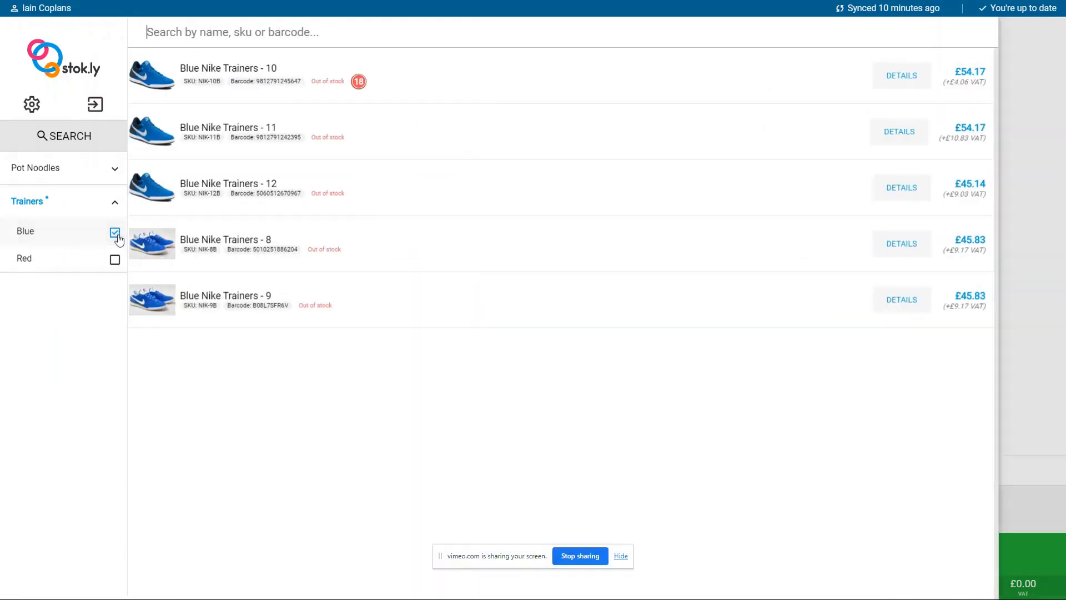
pyautogui.click(566, 248)
pyautogui.click(848, 245)
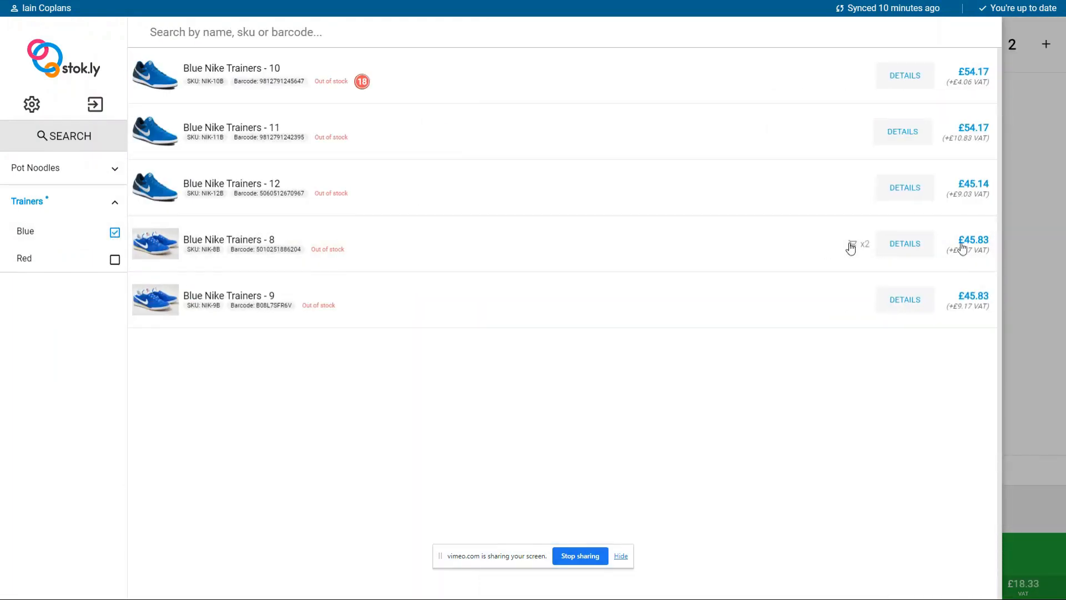
pyautogui.click(1038, 251)
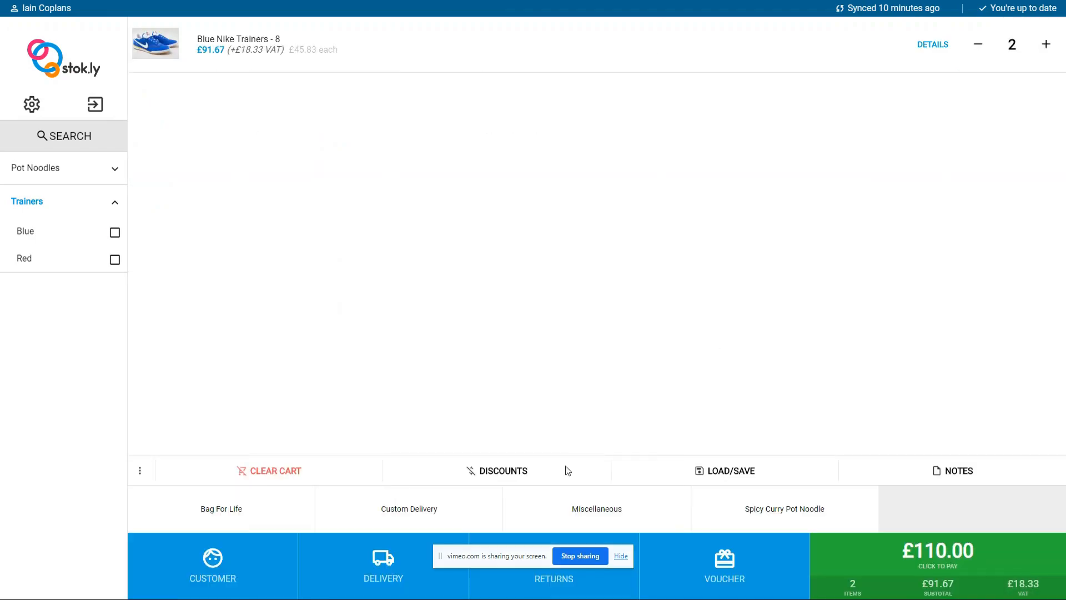
# Complete the sale with a voucher payment for the full amount and dismiss the receipt options
pyautogui.click(907, 569)
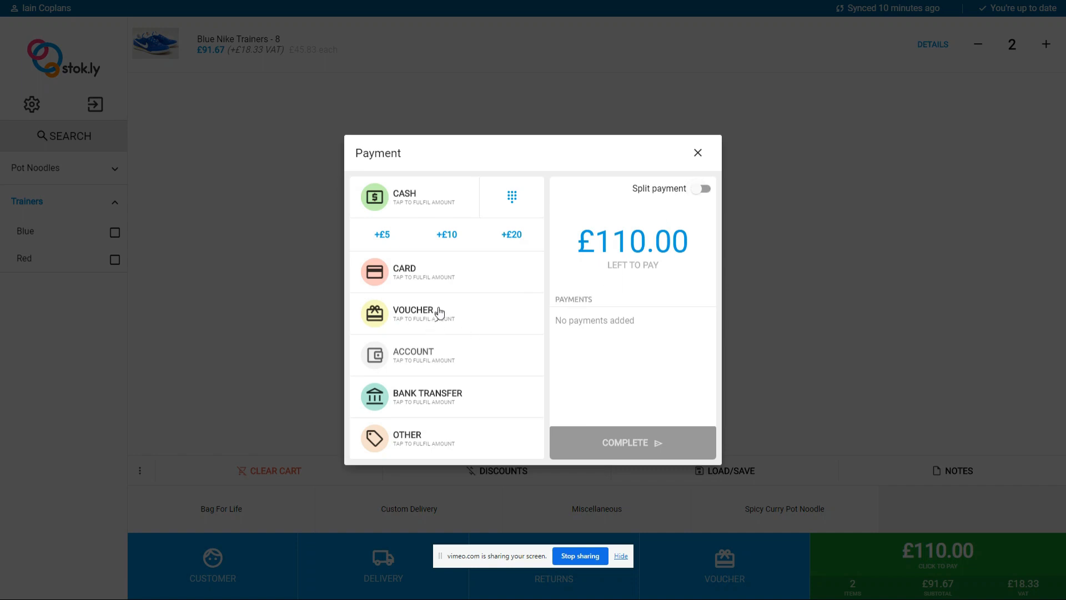
pyautogui.click(439, 313)
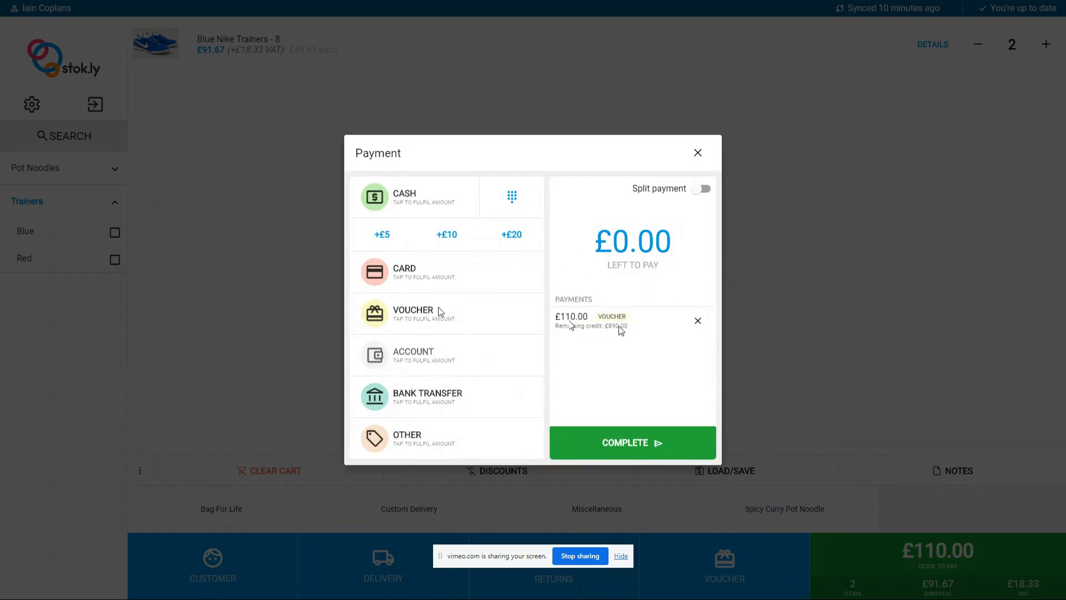
pyautogui.click(633, 444)
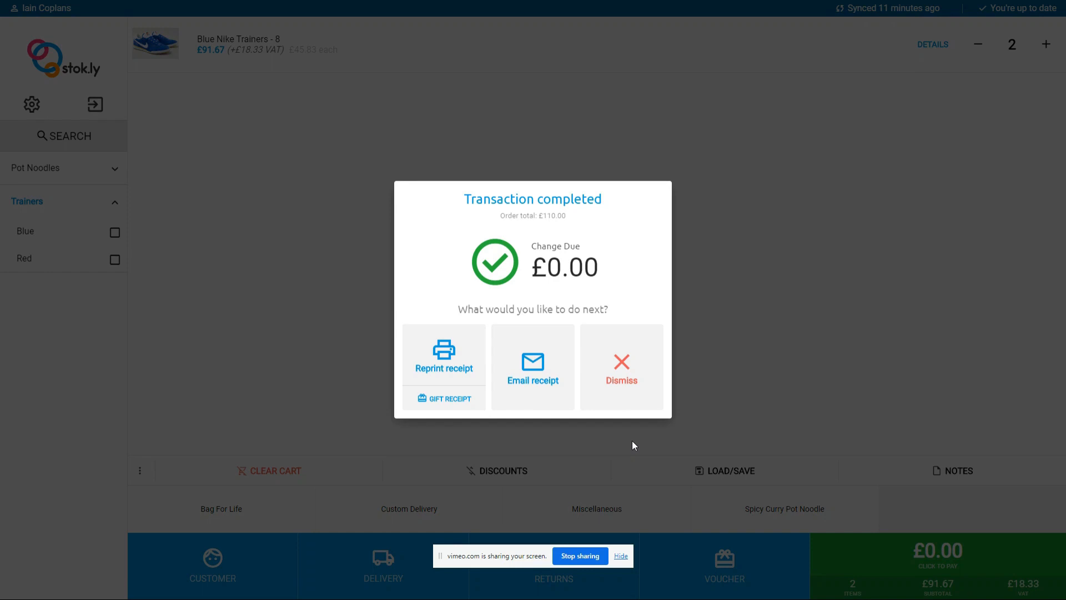
pyautogui.click(624, 367)
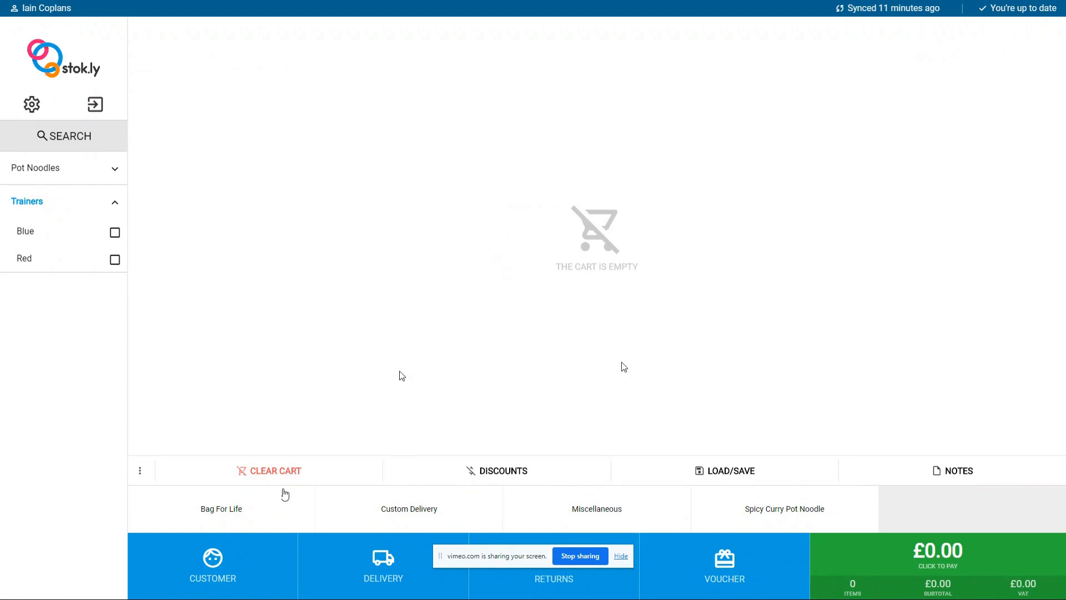
# Add a new £40.00 voucher to the cart, and remove it from the cart again
pyautogui.click(725, 563)
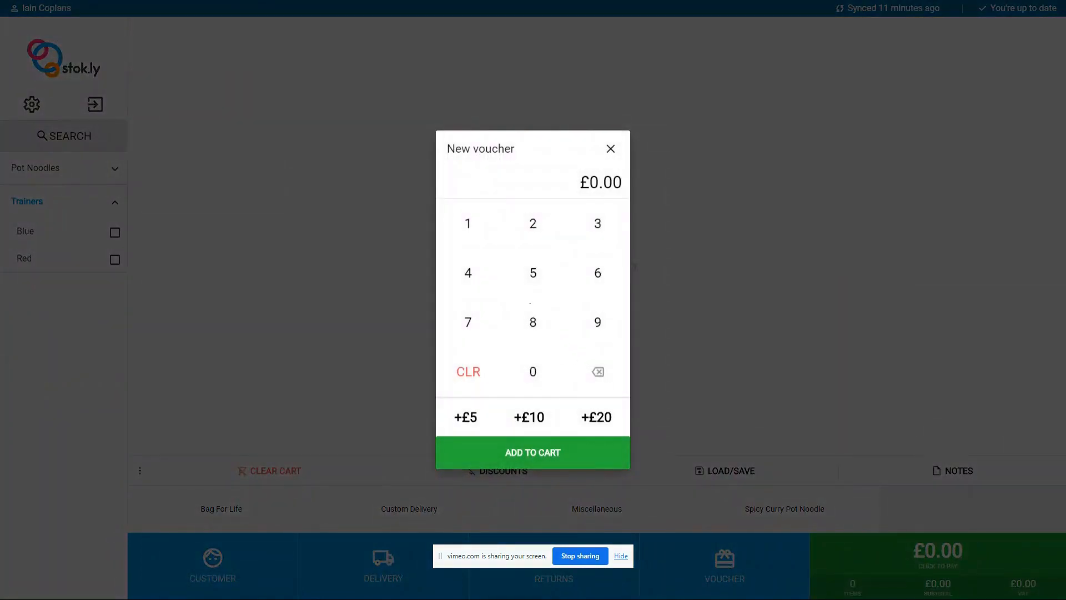
pyautogui.click(607, 417)
pyautogui.click(607, 417)
pyautogui.click(573, 460)
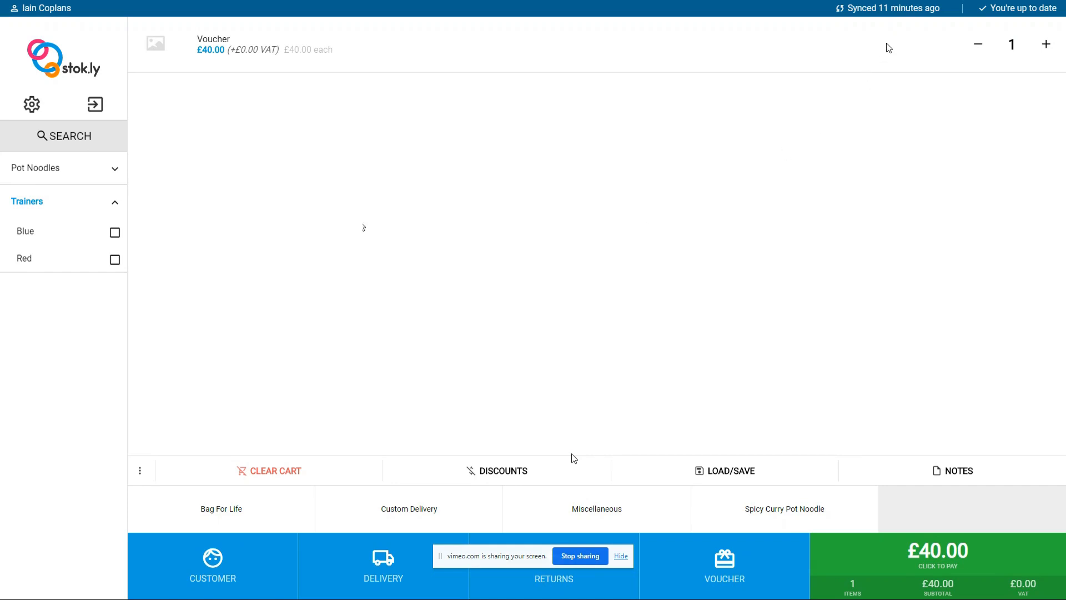
pyautogui.moveTo(886, 45); pyautogui.dragTo(389, 46)
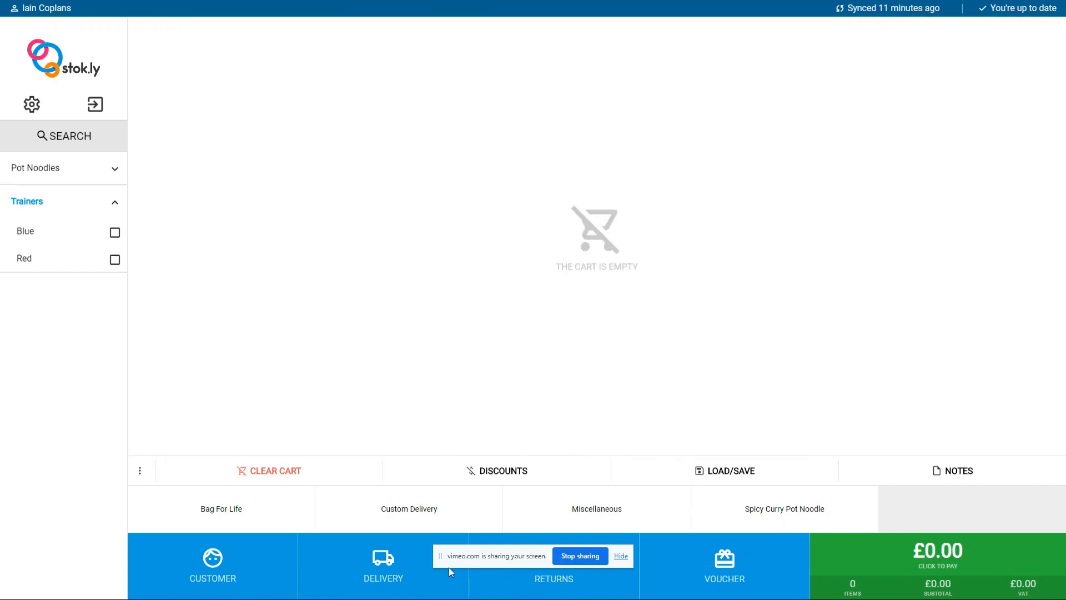
# Start a return from the sale order's barcode and select one Chicken & Mushroom Pot Noodle to return
pyautogui.click(560, 581)
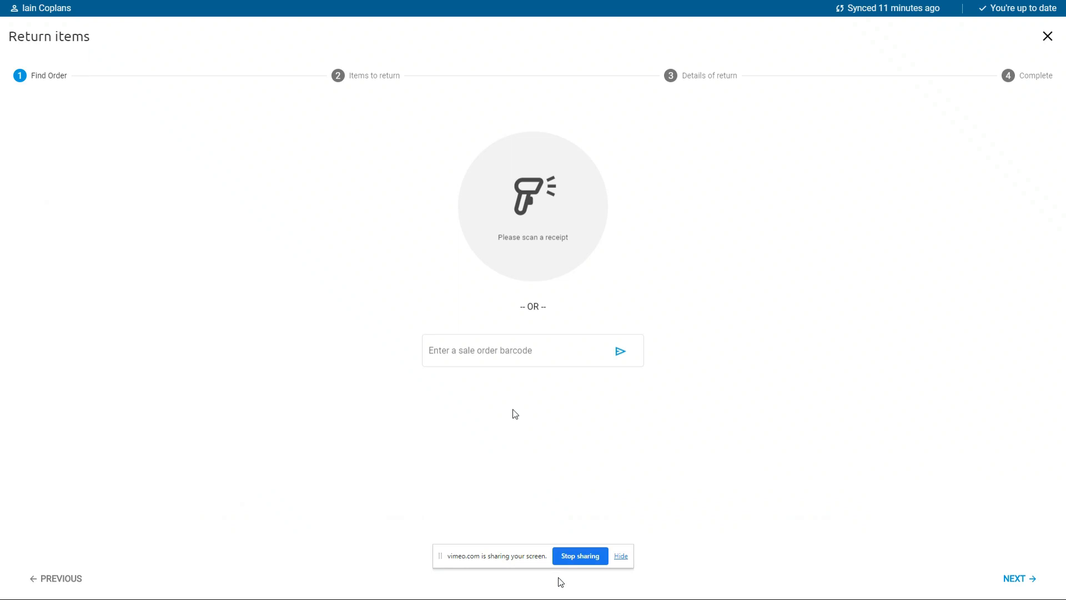
pyautogui.press('Return')
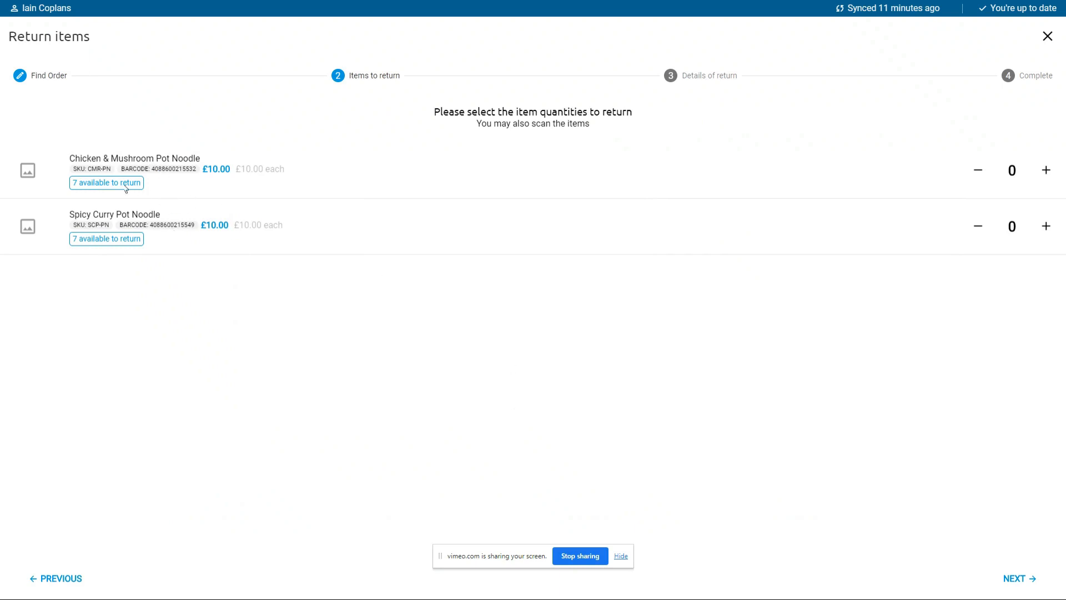
pyautogui.click(1047, 172)
pyautogui.click(1021, 582)
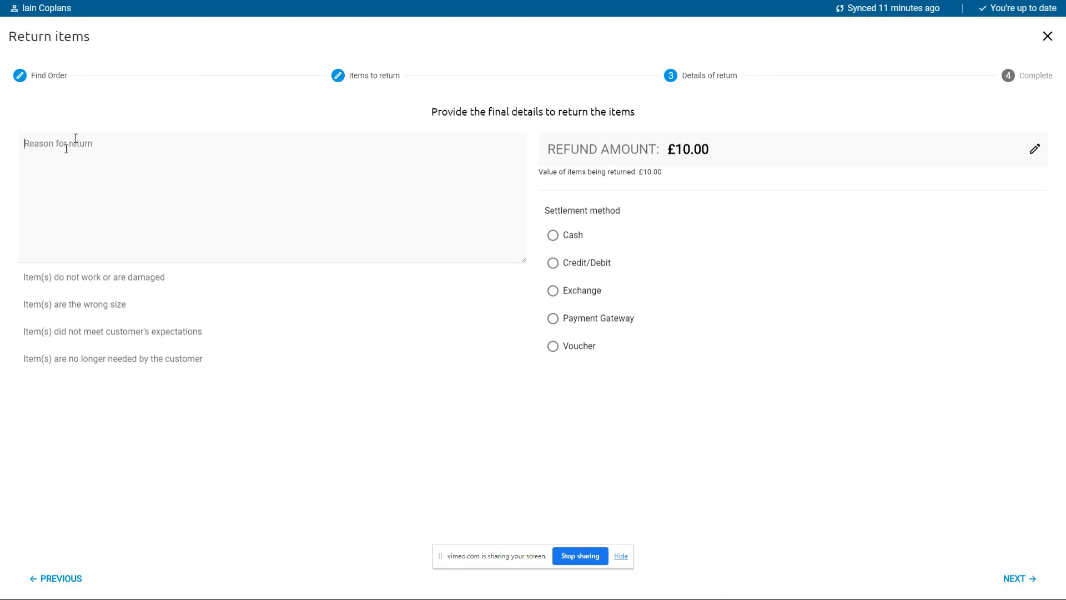
# Set the return reason to "Item(s) do not work or are damaged" and check the refund amount entry without changing it
pyautogui.write('damaged')
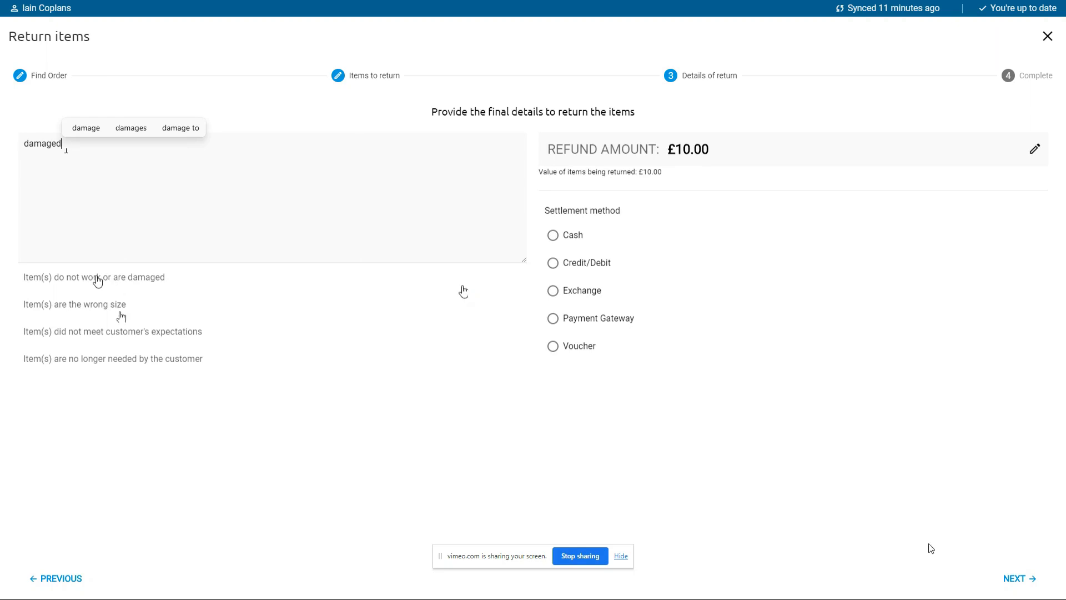
pyautogui.click(98, 282)
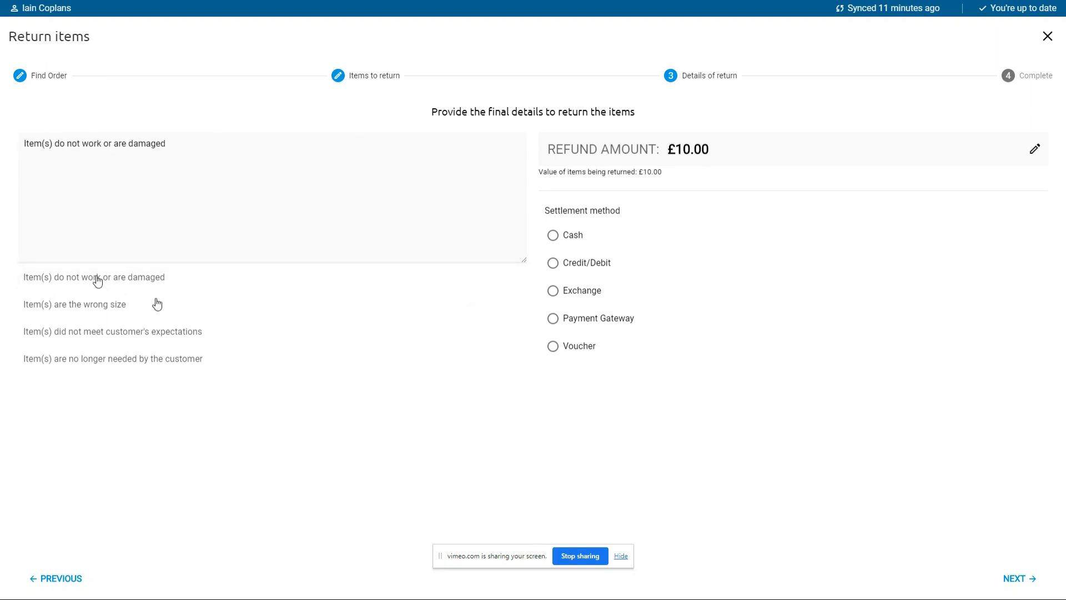
pyautogui.click(1034, 149)
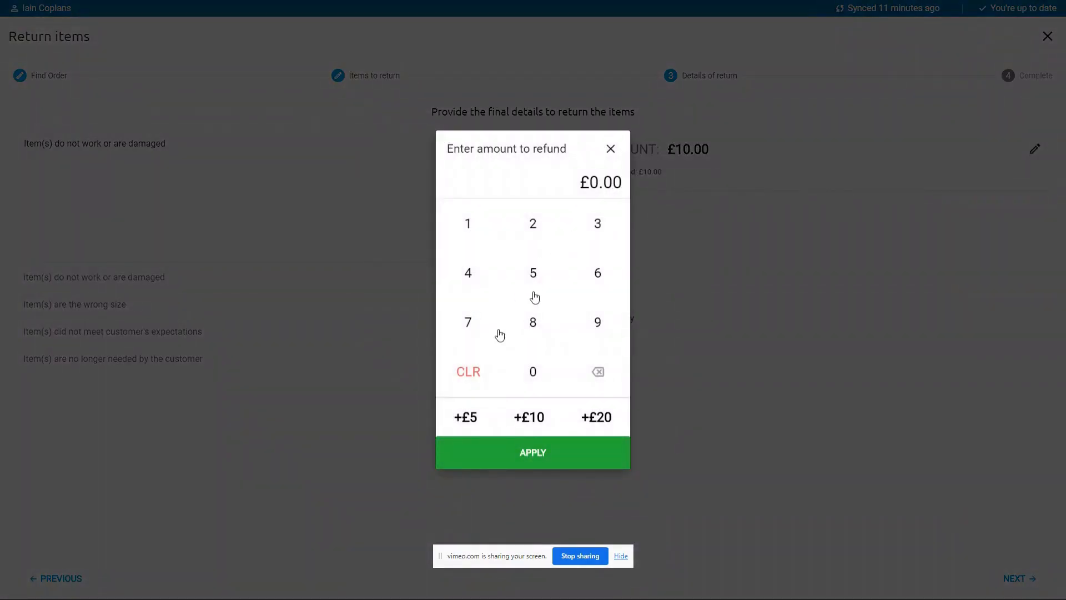
pyautogui.click(611, 156)
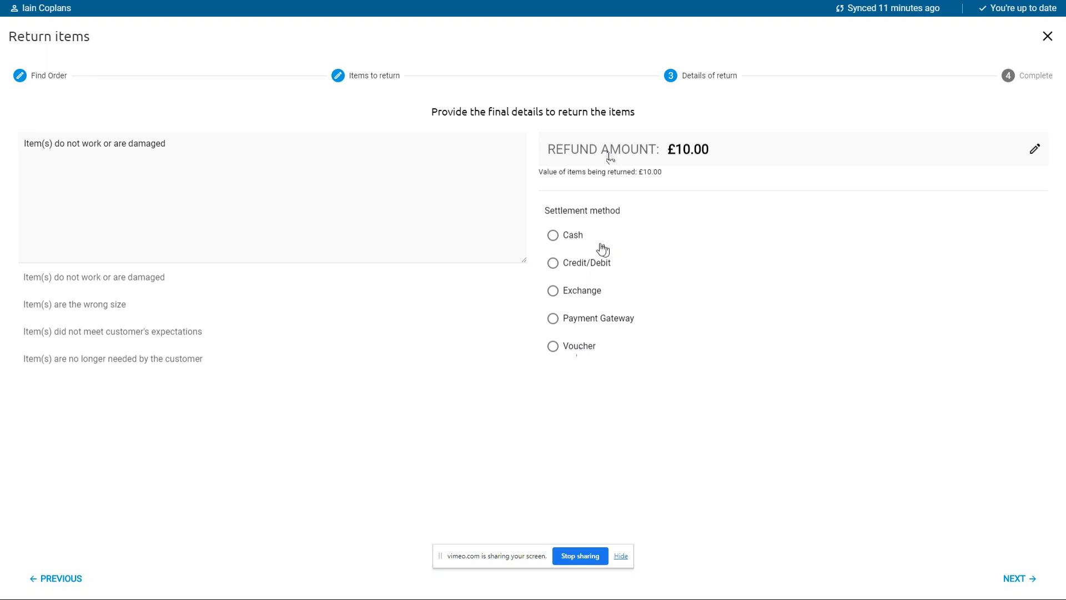
# Settle the refund by Credit/Debit, complete the return and go back to the cart
pyautogui.click(553, 264)
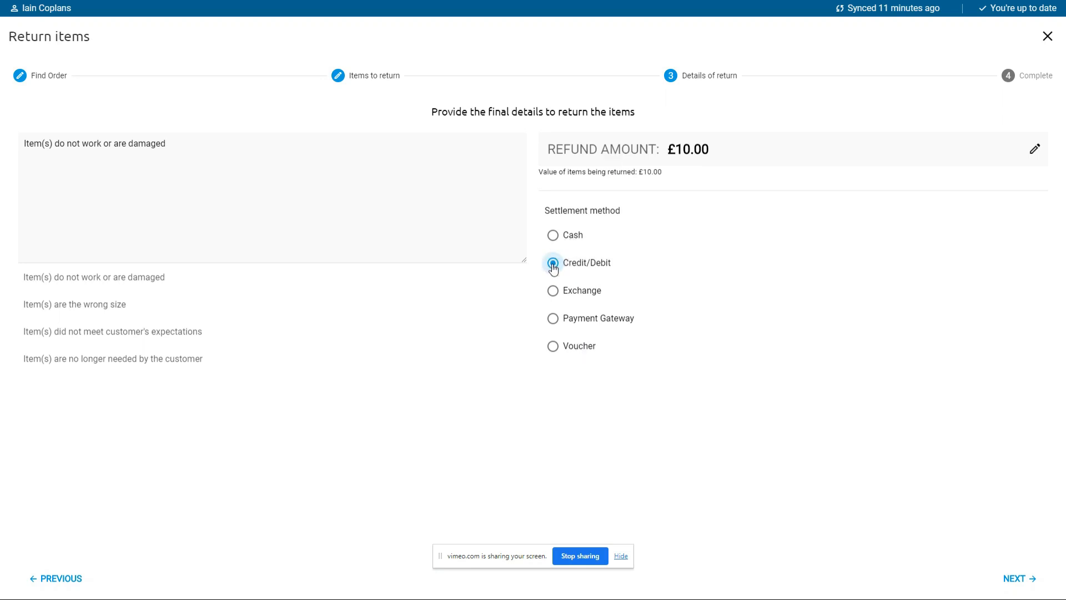
pyautogui.click(1019, 581)
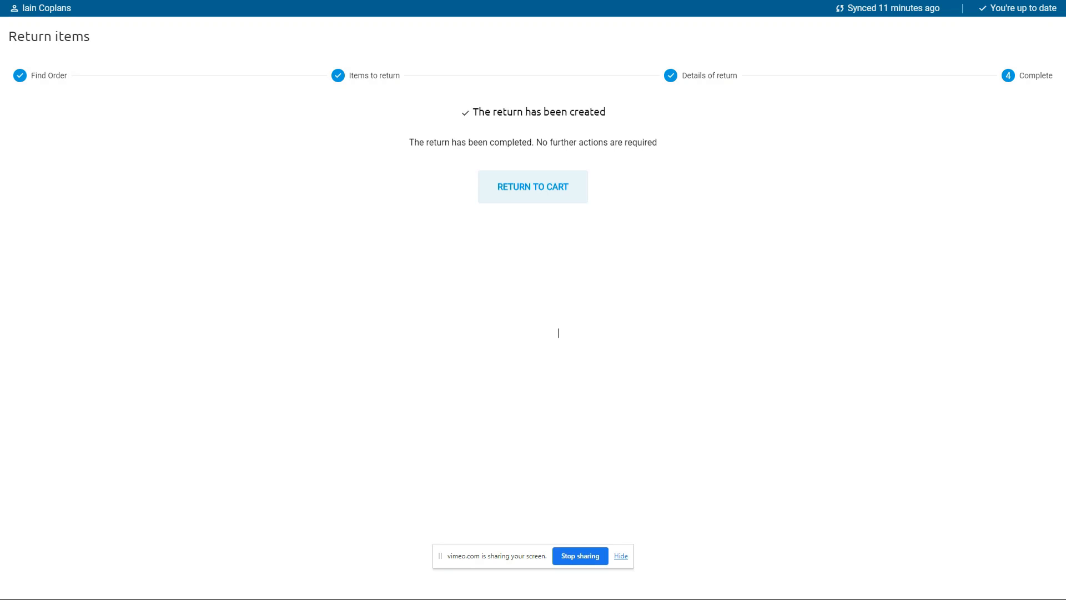
pyautogui.click(553, 184)
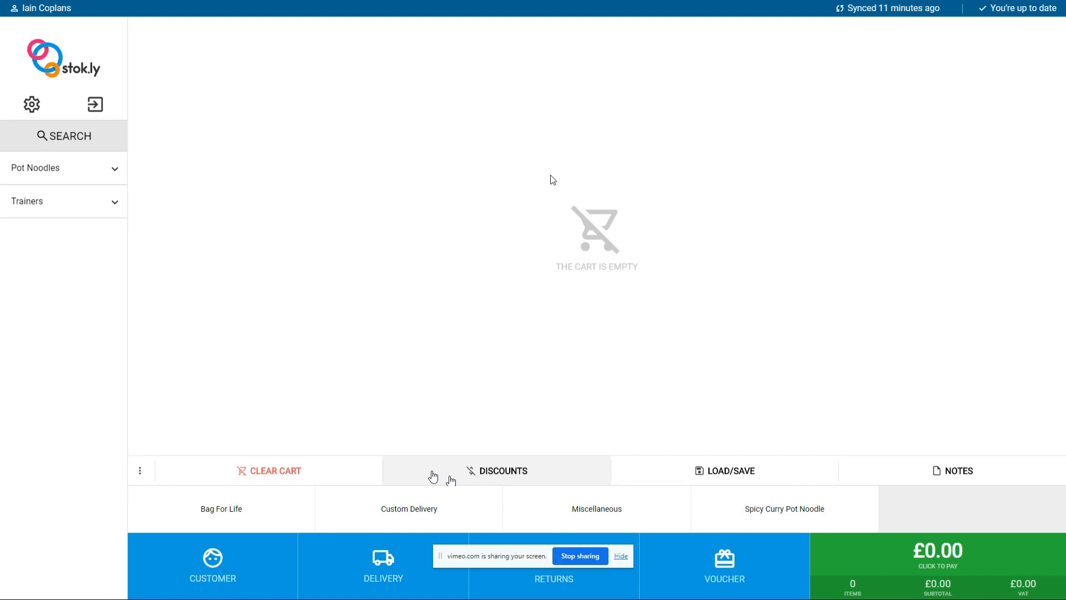
# Start another return for the same sale order and select one of the still returnable Chicken & Mushroom Pot Noodles
pyautogui.click(560, 579)
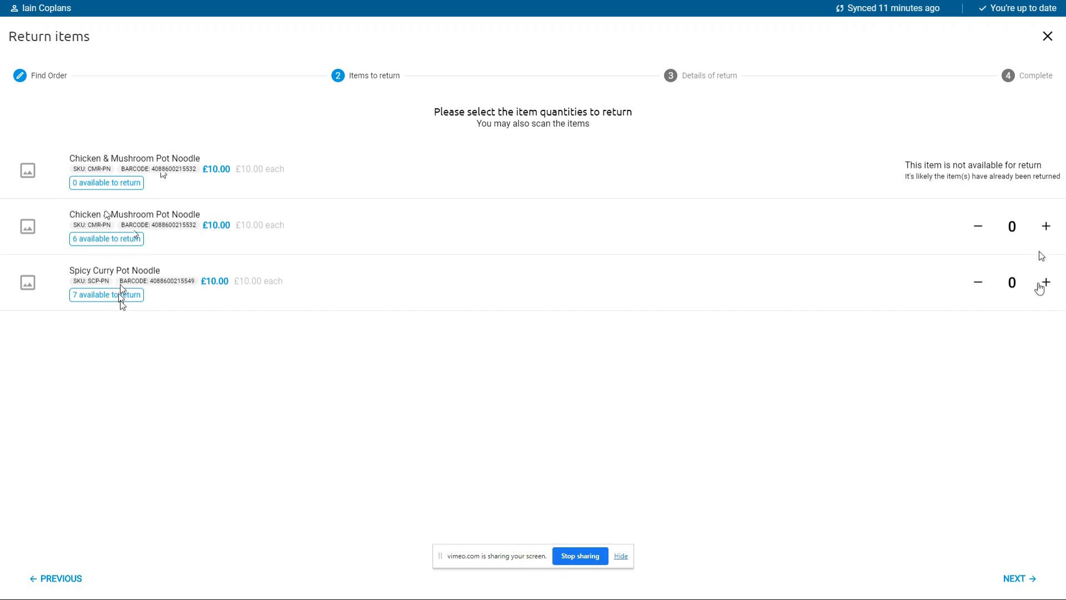
pyautogui.click(1046, 228)
pyautogui.click(1012, 578)
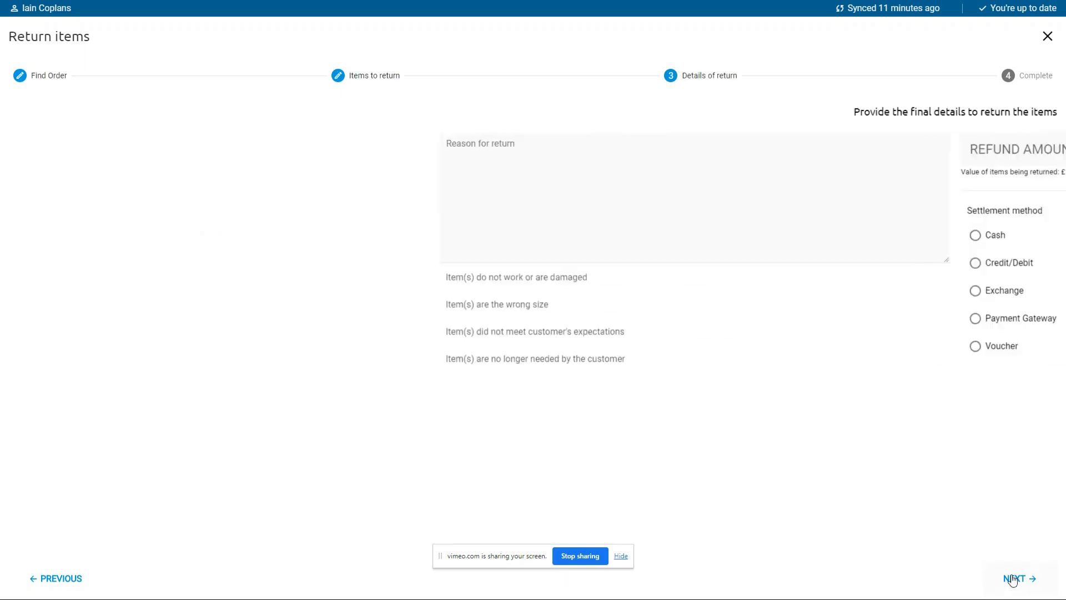
# Complete the return as an Exchange with the reason "Item(s) do not work or are damaged" and go back to the cart
pyautogui.click(81, 277)
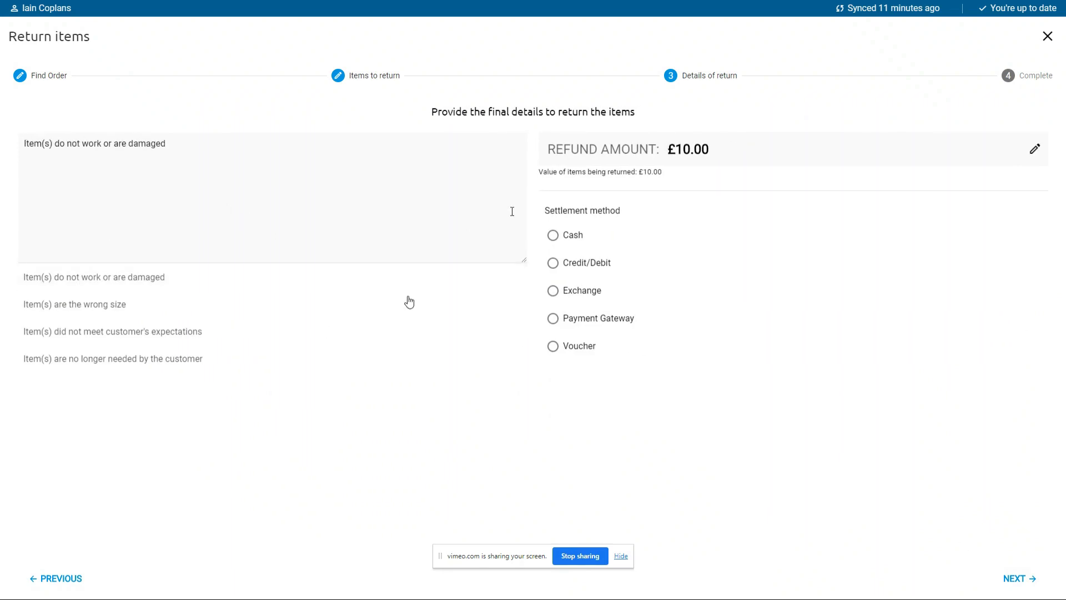
pyautogui.click(575, 300)
pyautogui.click(1018, 579)
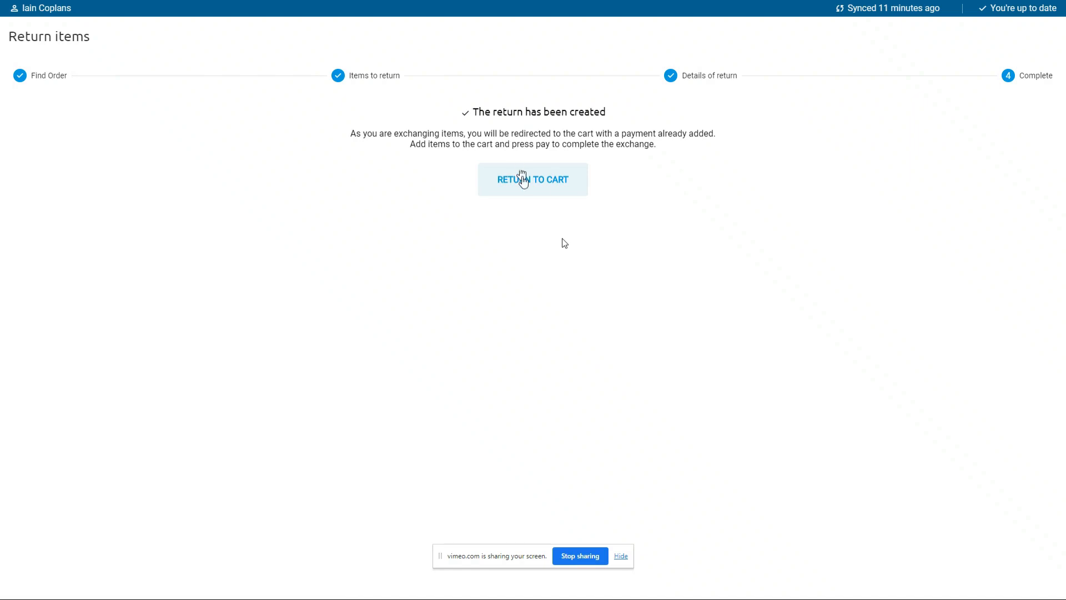
pyautogui.click(526, 186)
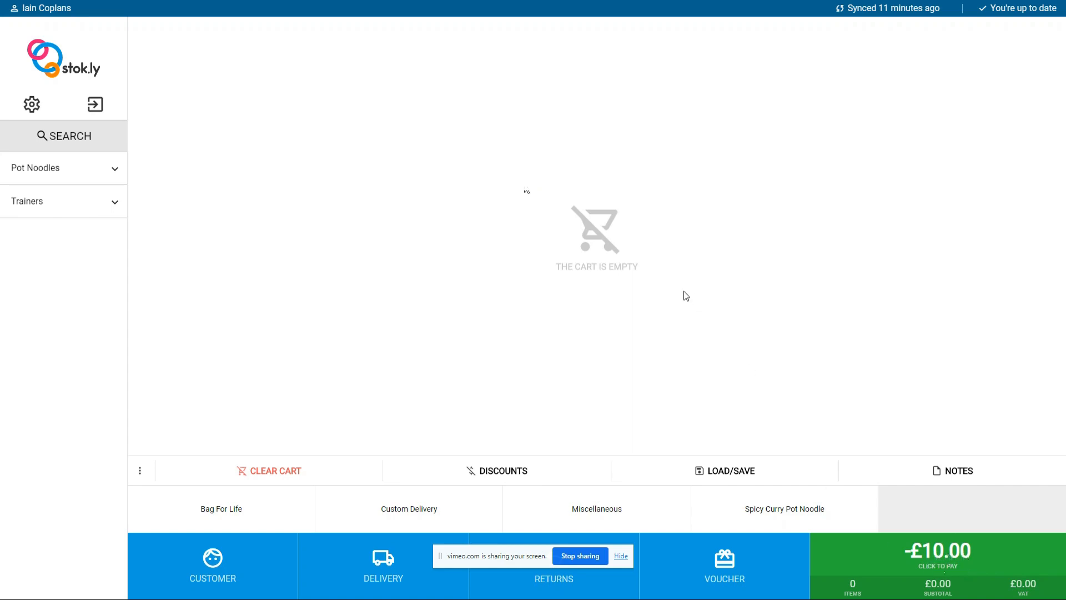
# Add a Chicken & Mushroom Pot Noodle from the Savoury filter to the exchange cart, and remove it again
pyautogui.click(115, 169)
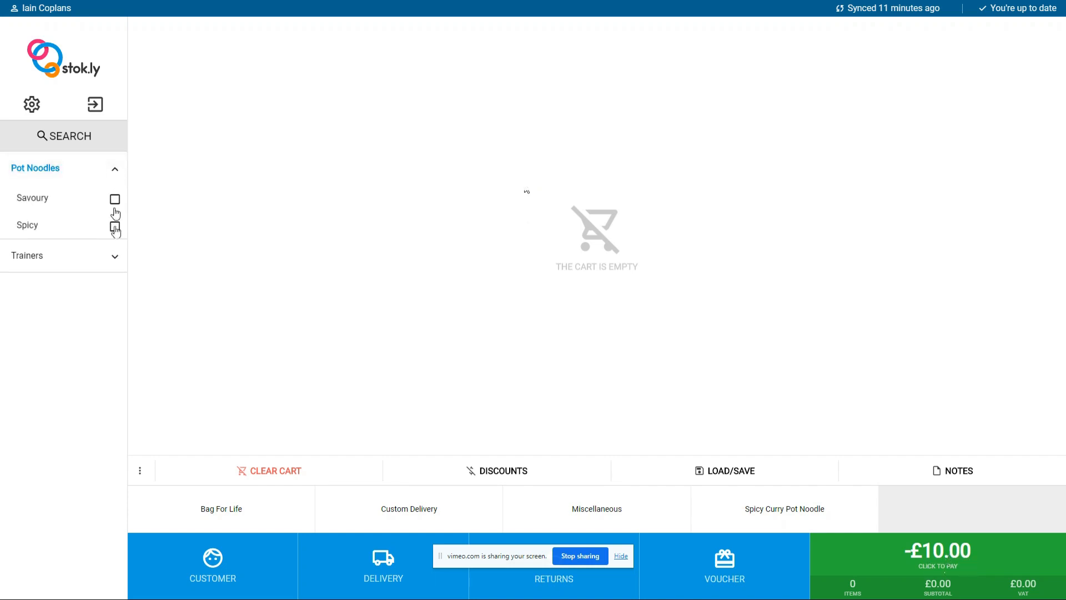
pyautogui.click(114, 199)
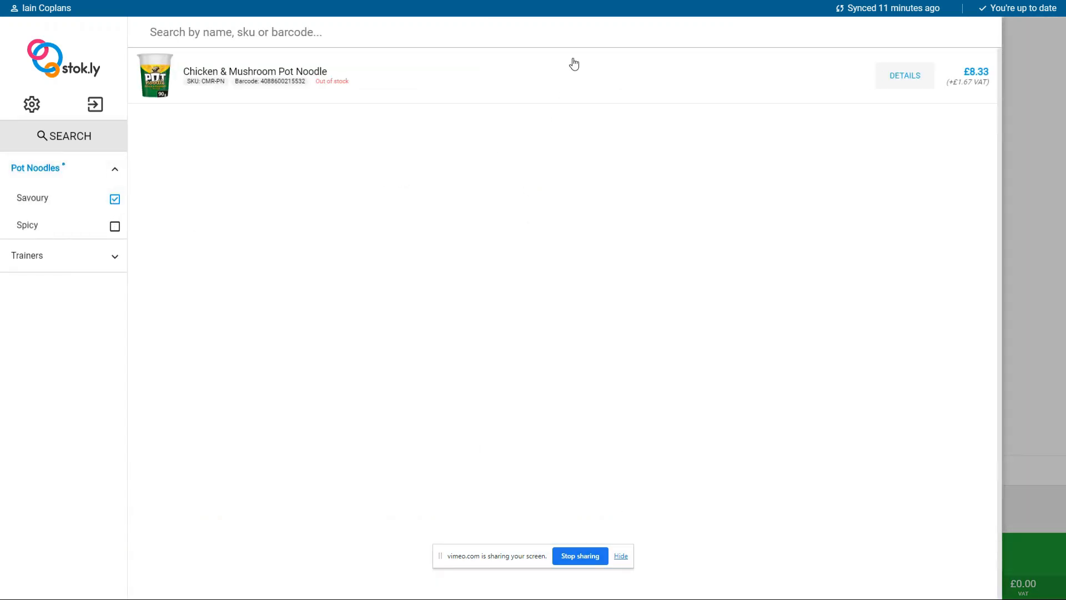
pyautogui.click(561, 85)
pyautogui.click(1054, 295)
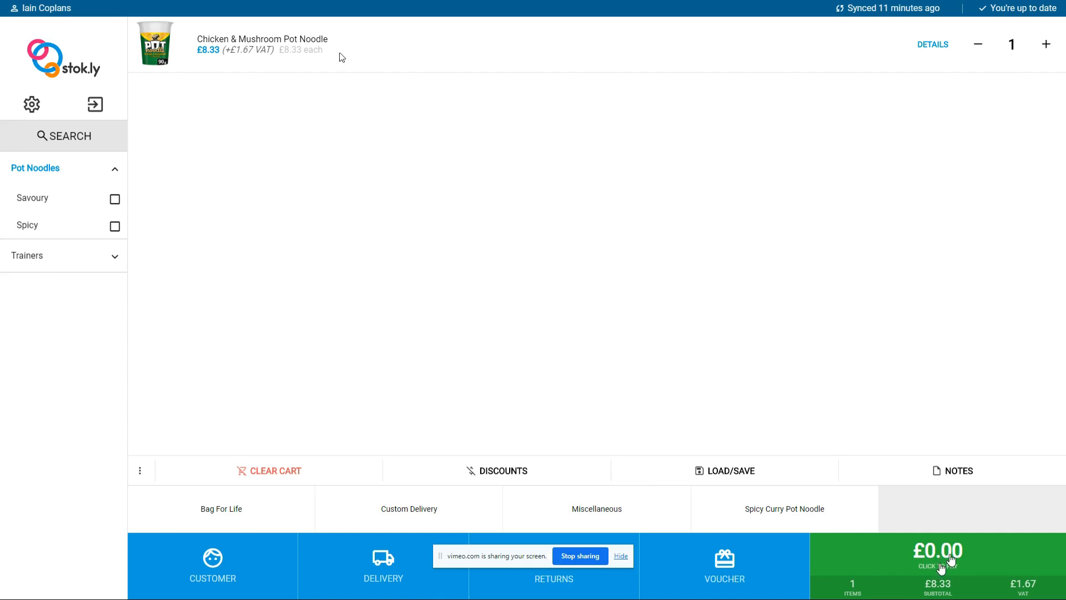
pyautogui.moveTo(868, 34); pyautogui.dragTo(499, 39)
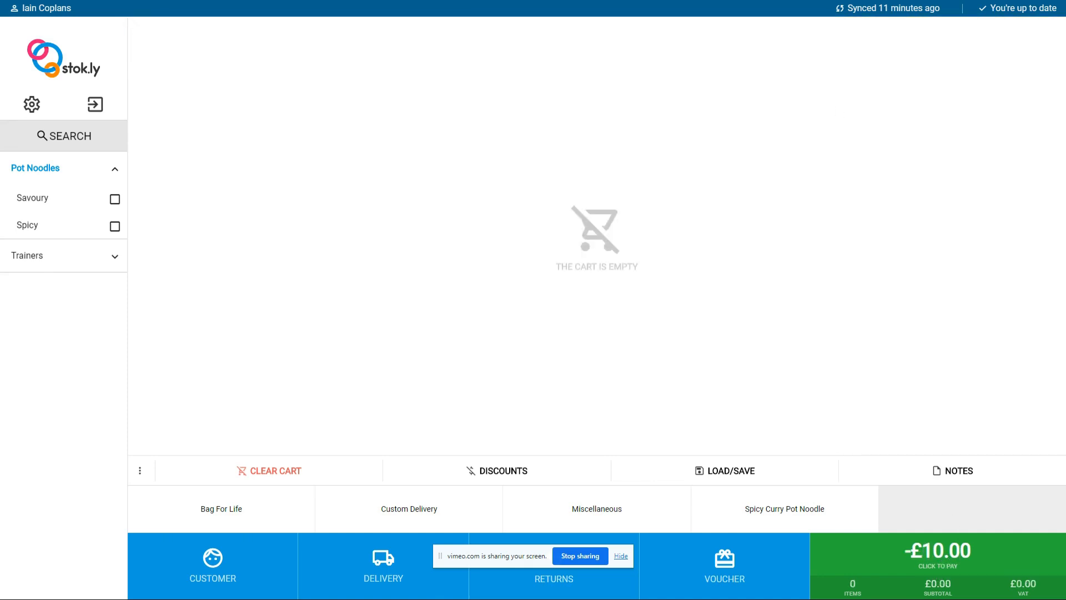
# Add one Blue Nike Trainers - 11 to the exchange cart from the Blue trainers filter
pyautogui.click(114, 256)
pyautogui.click(115, 232)
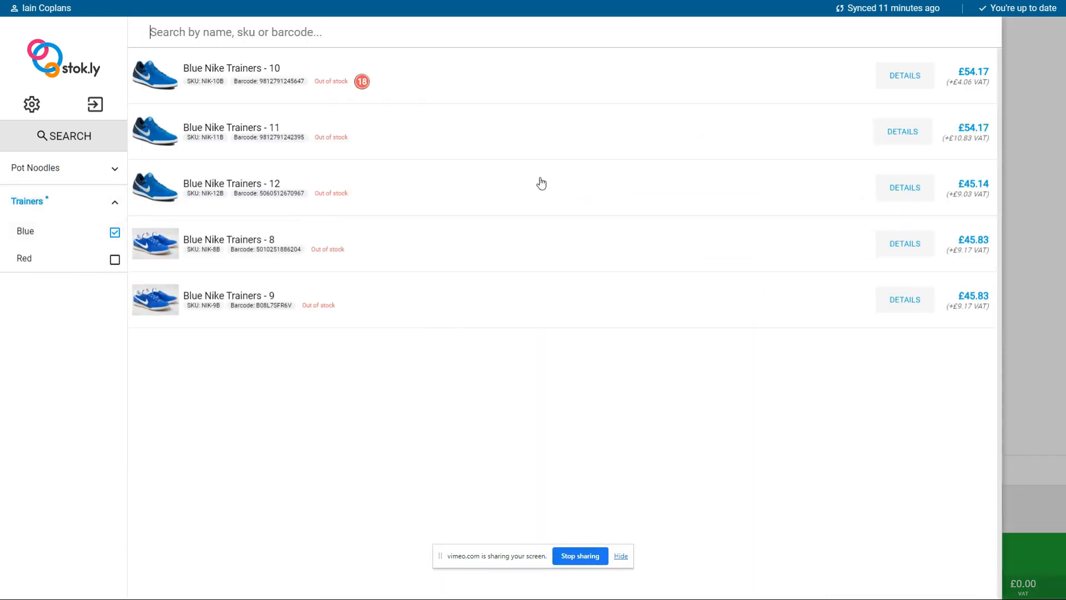
pyautogui.click(648, 145)
pyautogui.click(1028, 173)
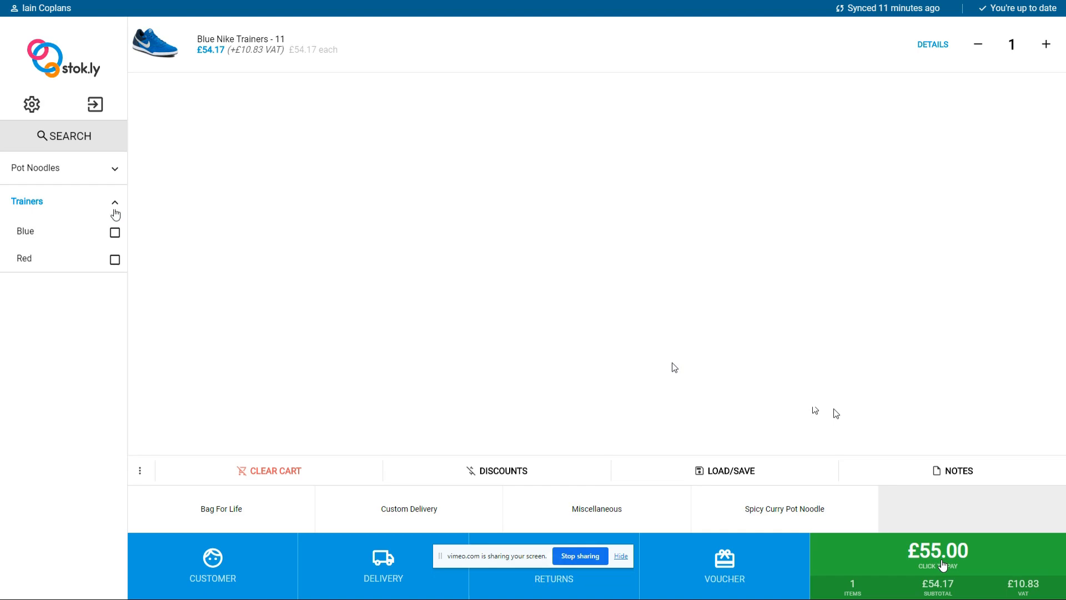
# Pay the remaining £55.00 of the exchange by card, complete the sale and dismiss the receipt options
pyautogui.click(942, 564)
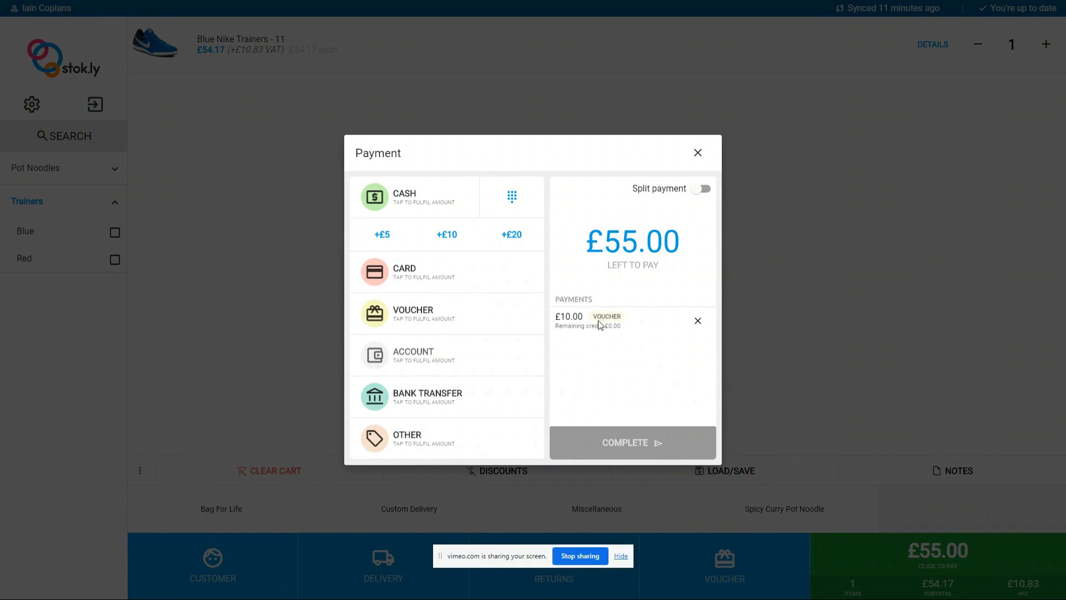
pyautogui.click(422, 277)
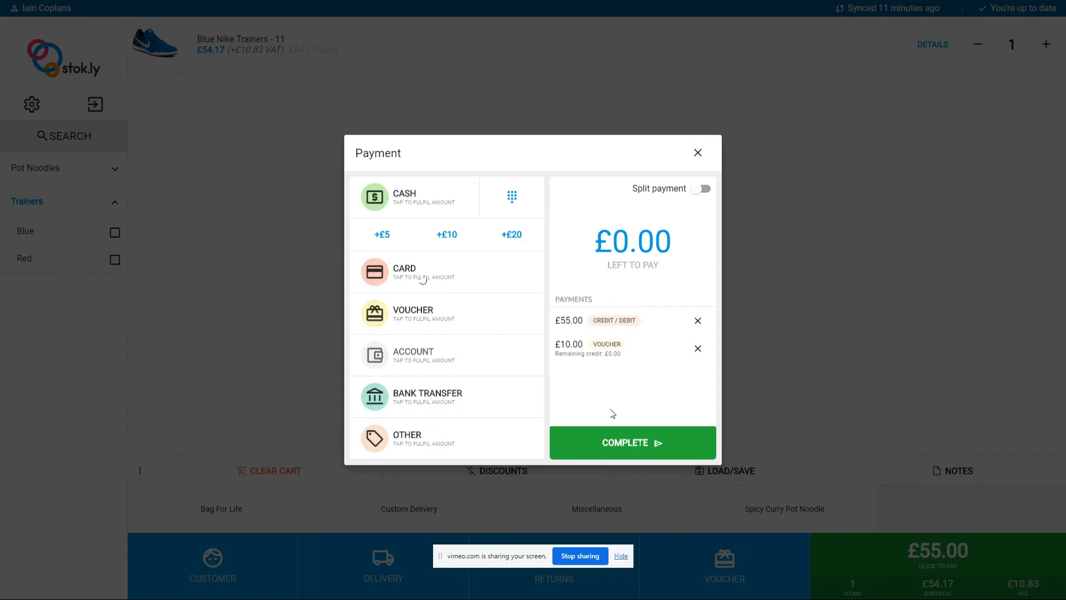
pyautogui.click(638, 444)
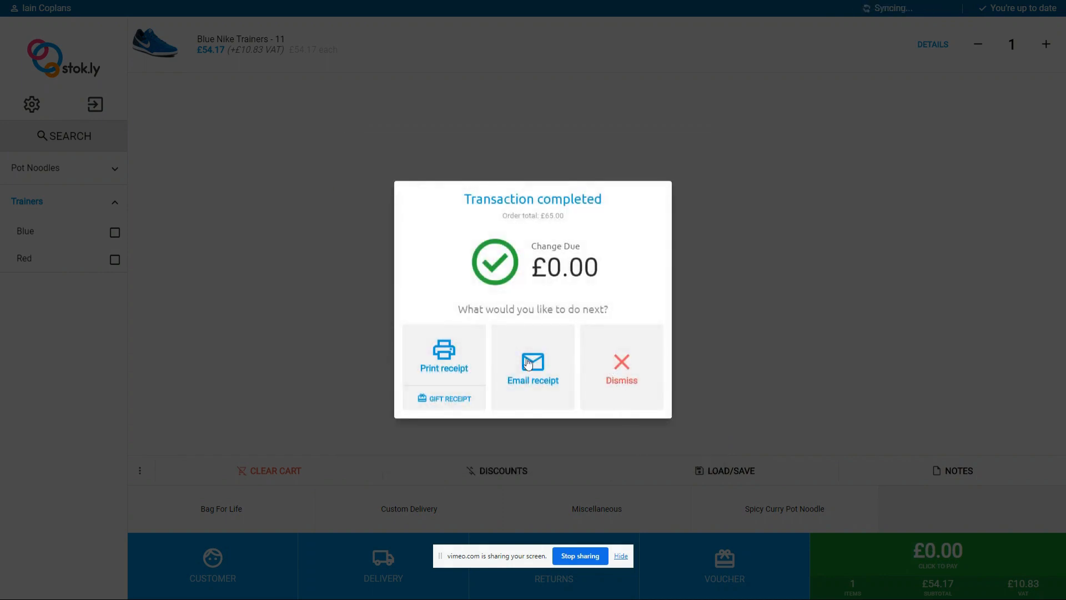
pyautogui.click(620, 370)
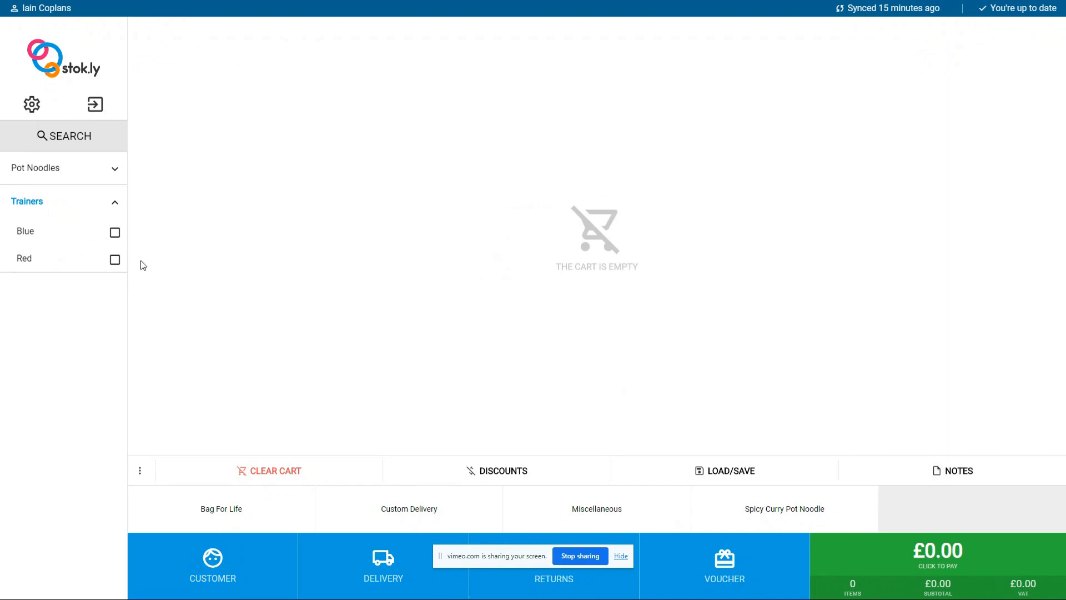
# Add one Blue Nike Trainers - 11 and one Blue Nike Trainers - 12 to the cart from the Blue filter
pyautogui.click(115, 232)
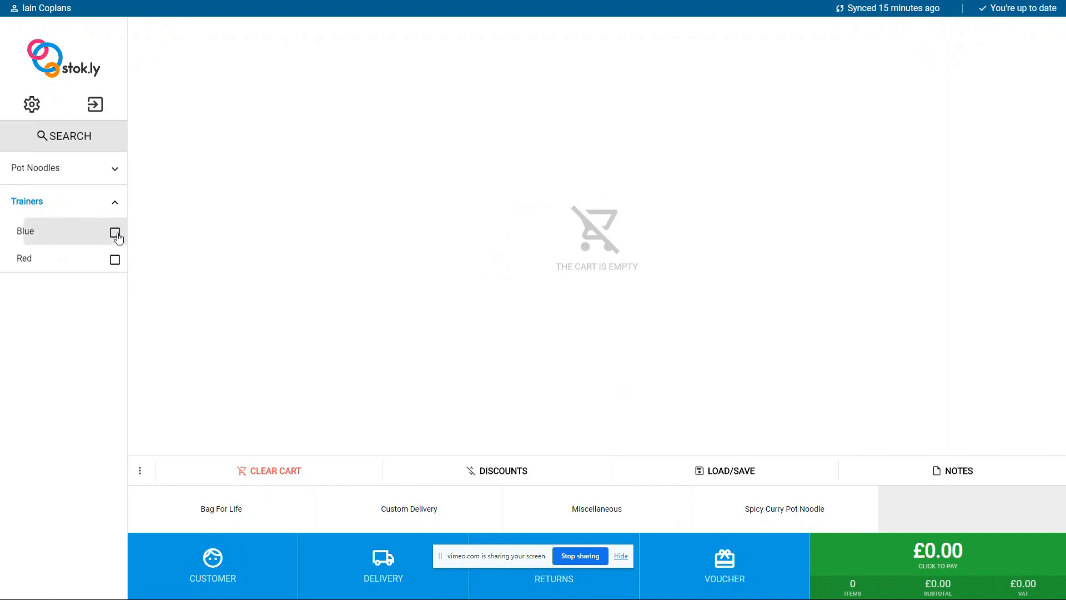
pyautogui.click(559, 136)
pyautogui.click(572, 188)
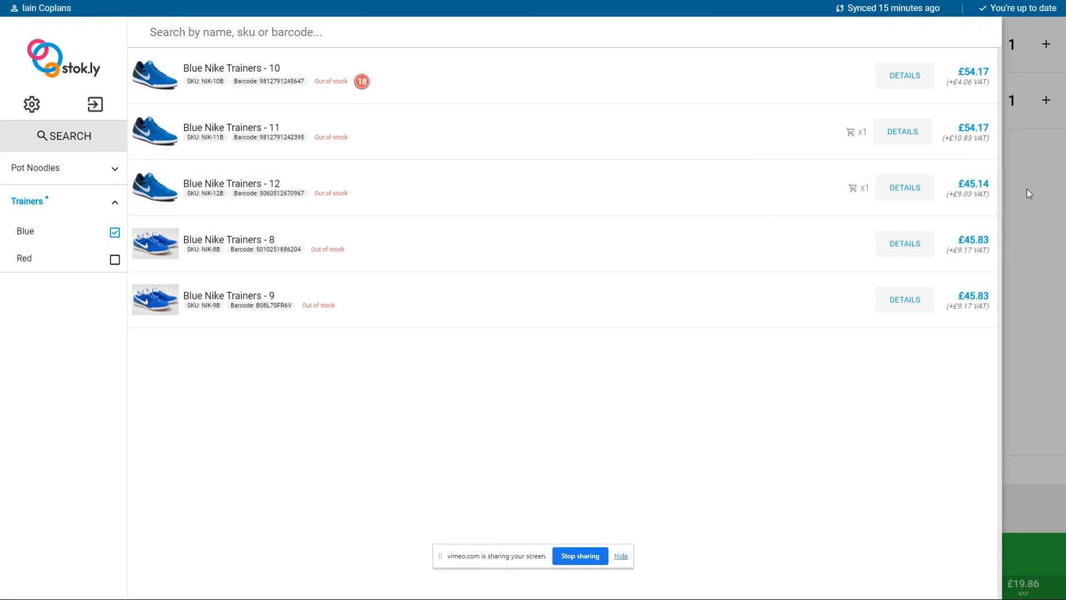
# Add the note "uisdd" to the current sale and close the notes
pyautogui.click(955, 472)
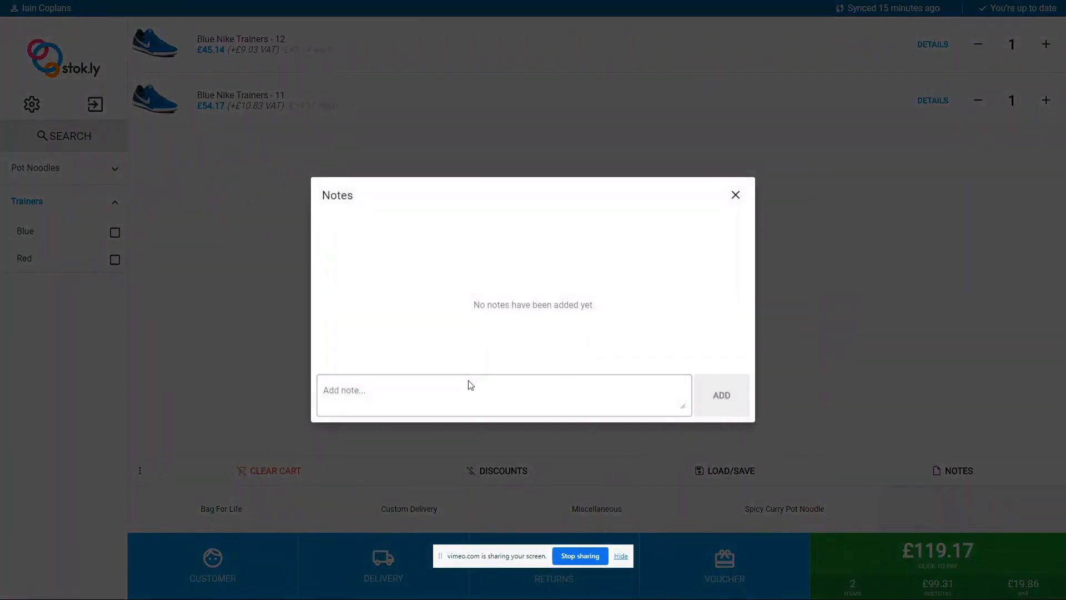
pyautogui.click(464, 387)
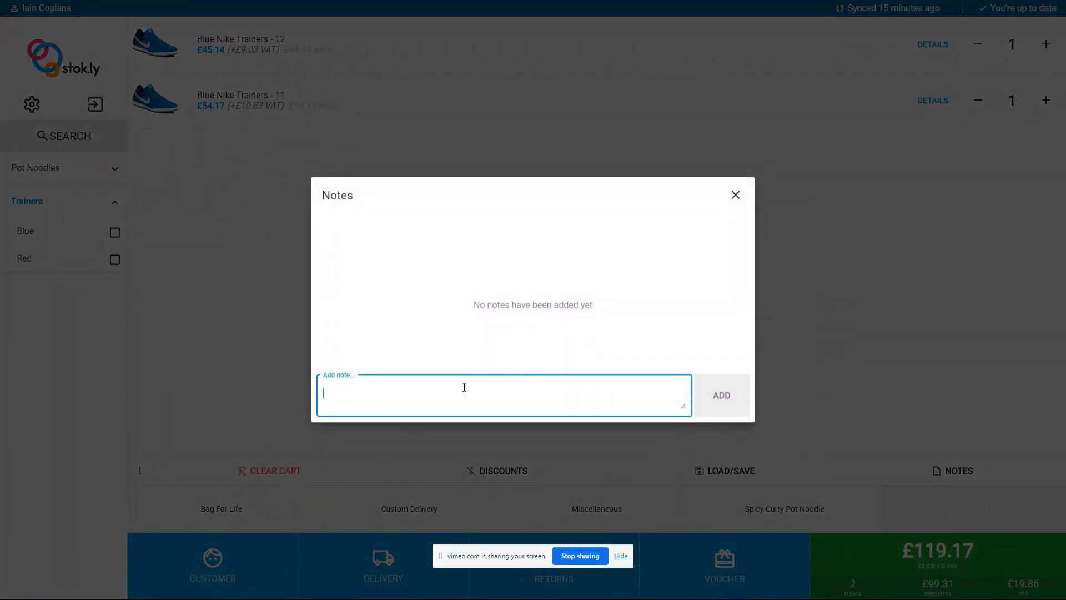
pyautogui.write('uisdd')
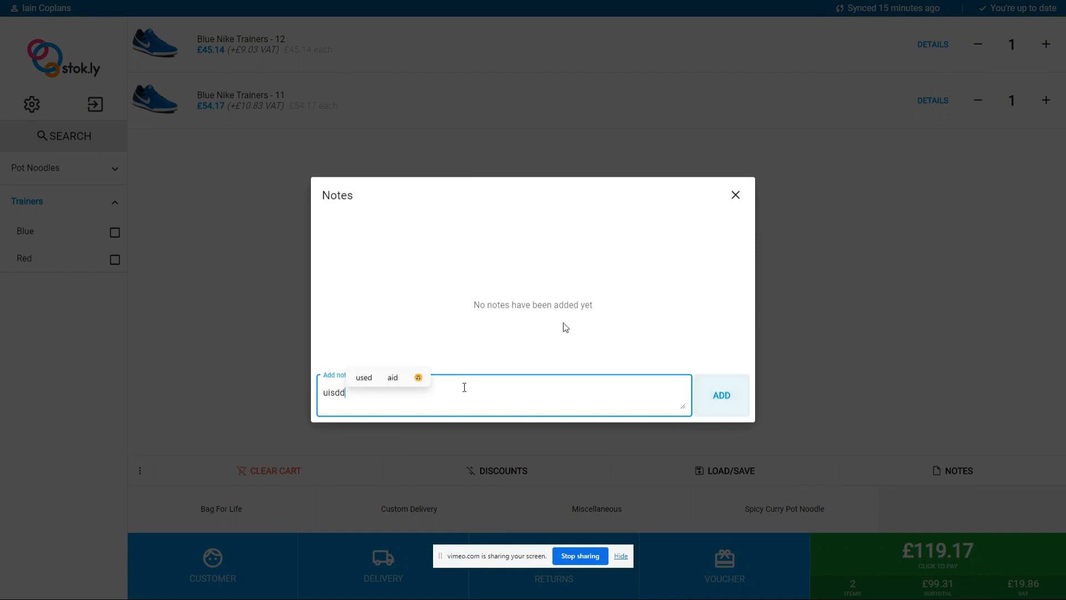
pyautogui.click(722, 406)
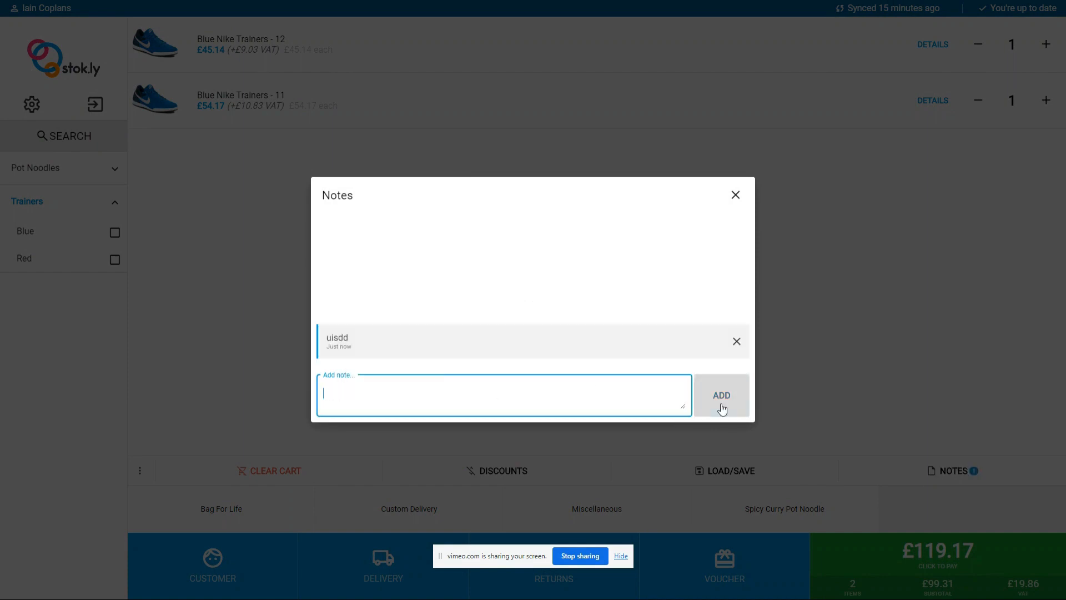
pyautogui.click(804, 297)
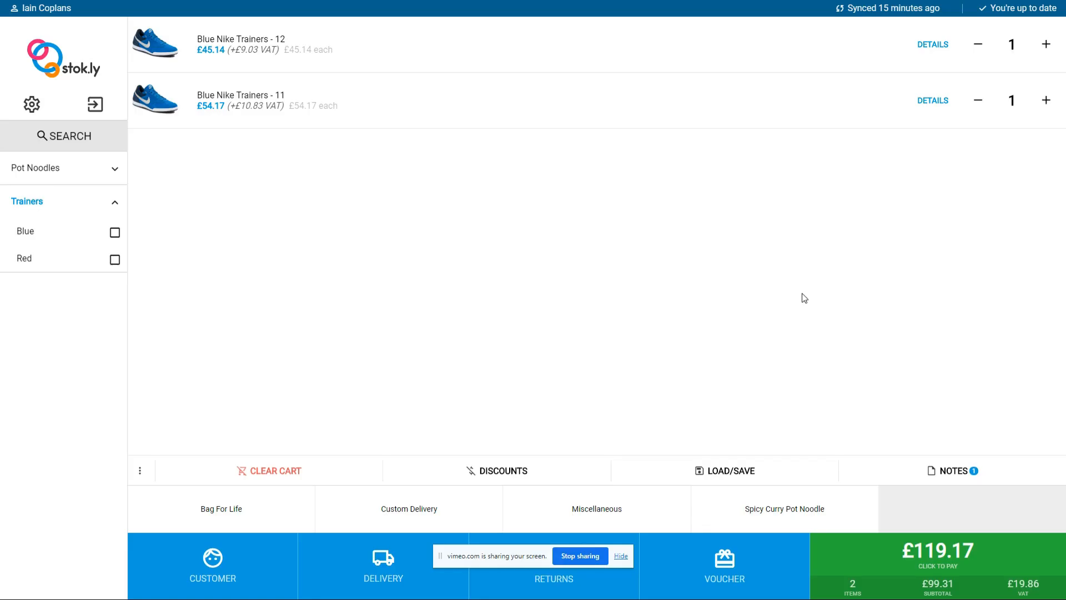
# Save the current cart as "usdg" and load it back from the saved carts
pyautogui.click(718, 477)
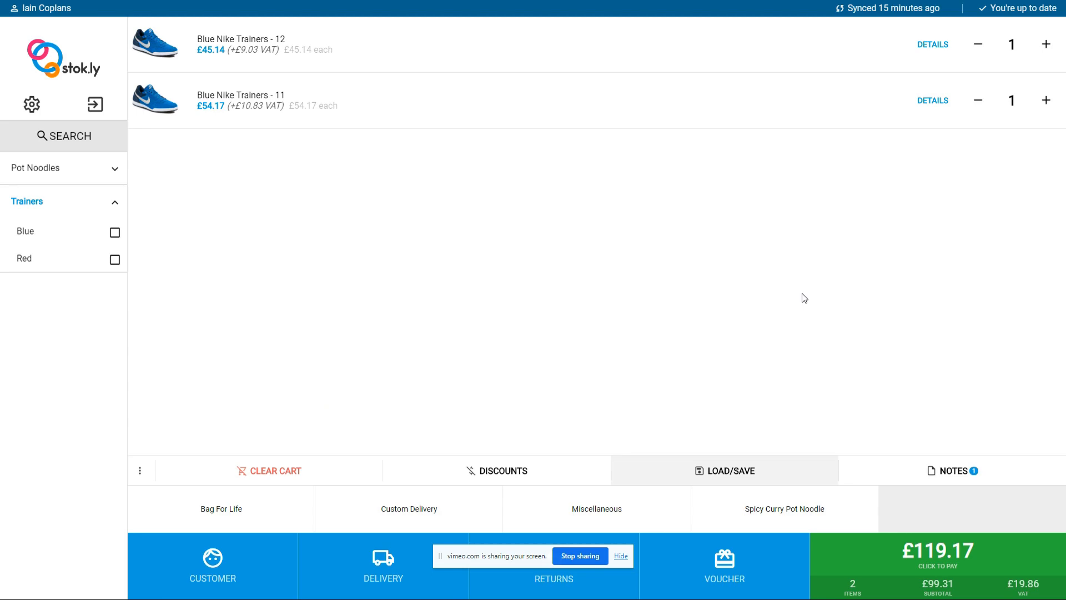
pyautogui.click(739, 474)
pyautogui.click(348, 90)
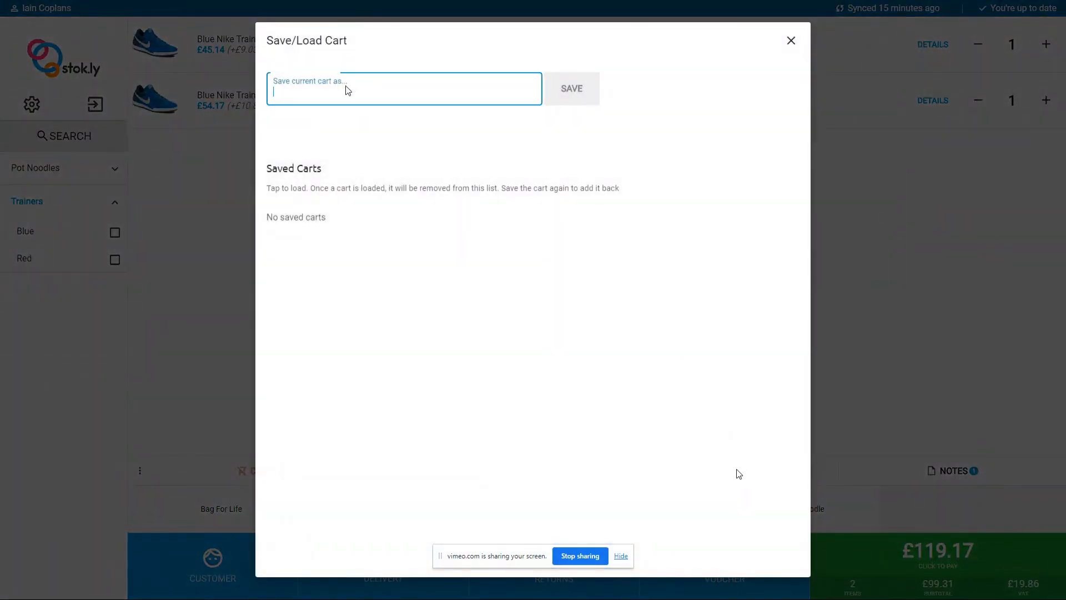
pyautogui.write('usdg')
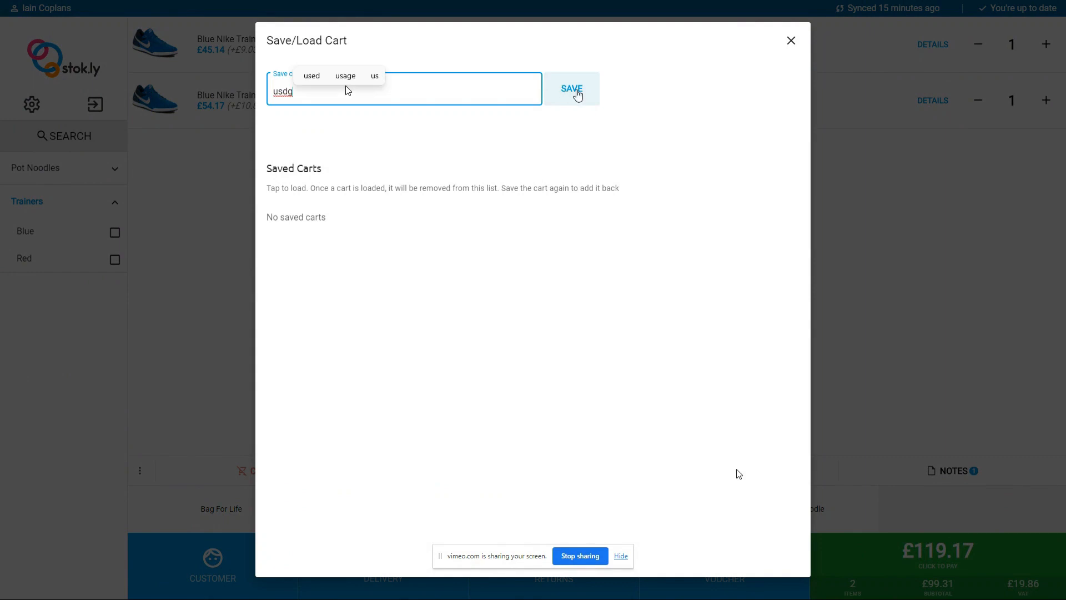
pyautogui.click(572, 90)
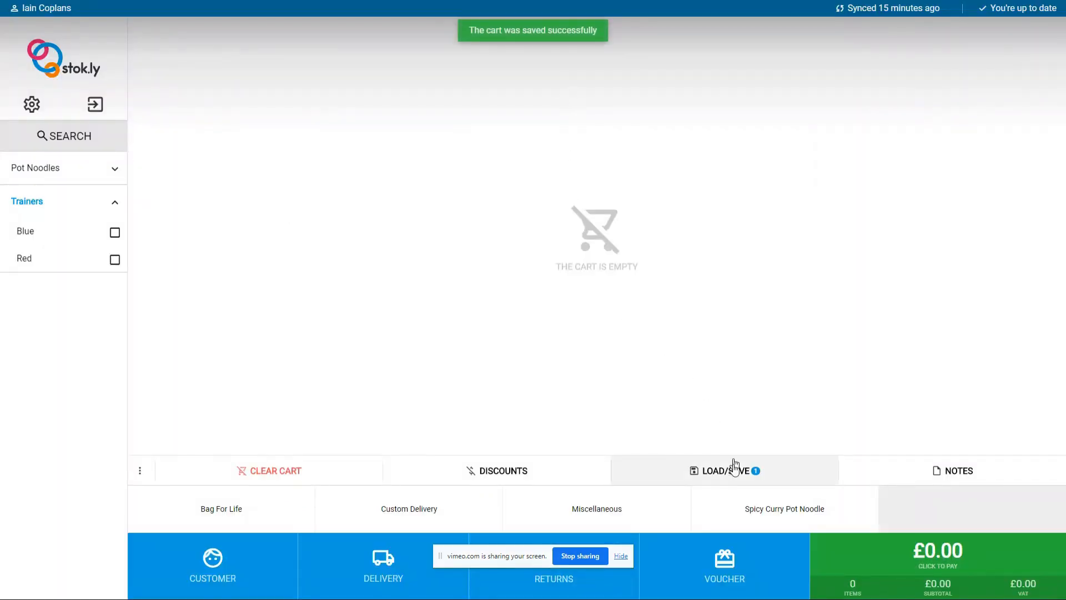
pyautogui.click(734, 469)
pyautogui.click(368, 227)
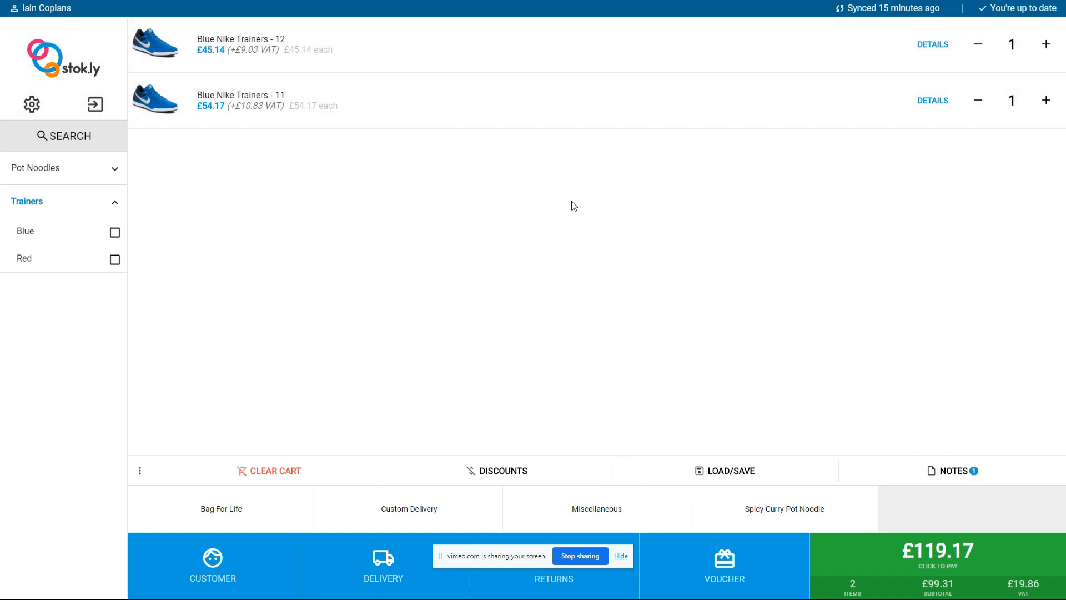
# Try a custom discount across selected items for one Blue Nike Trainers - 12, cancel it and close the discounts
pyautogui.click(504, 462)
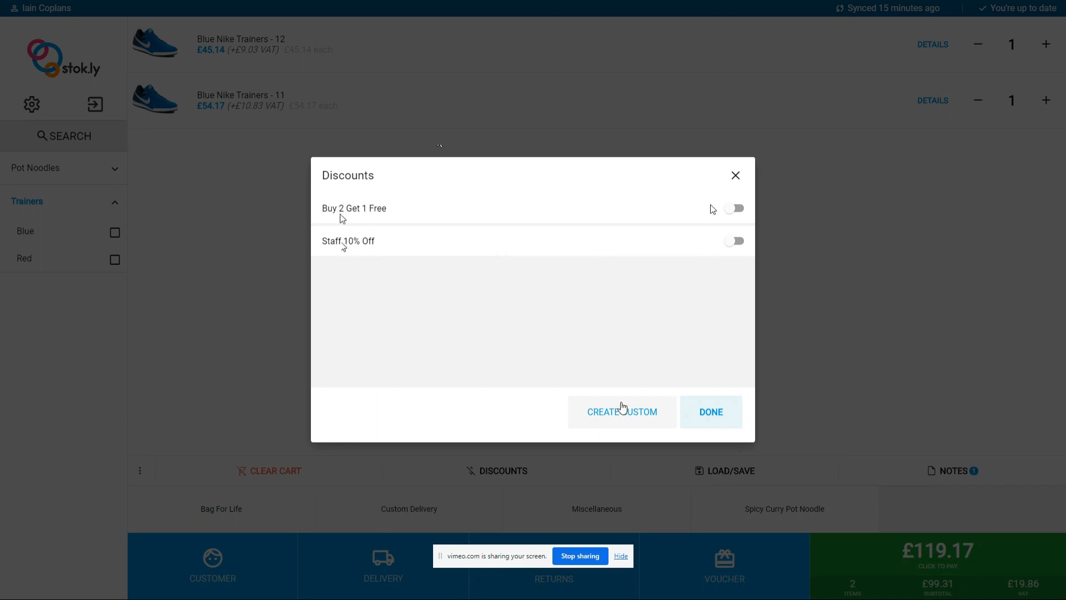
pyautogui.click(620, 416)
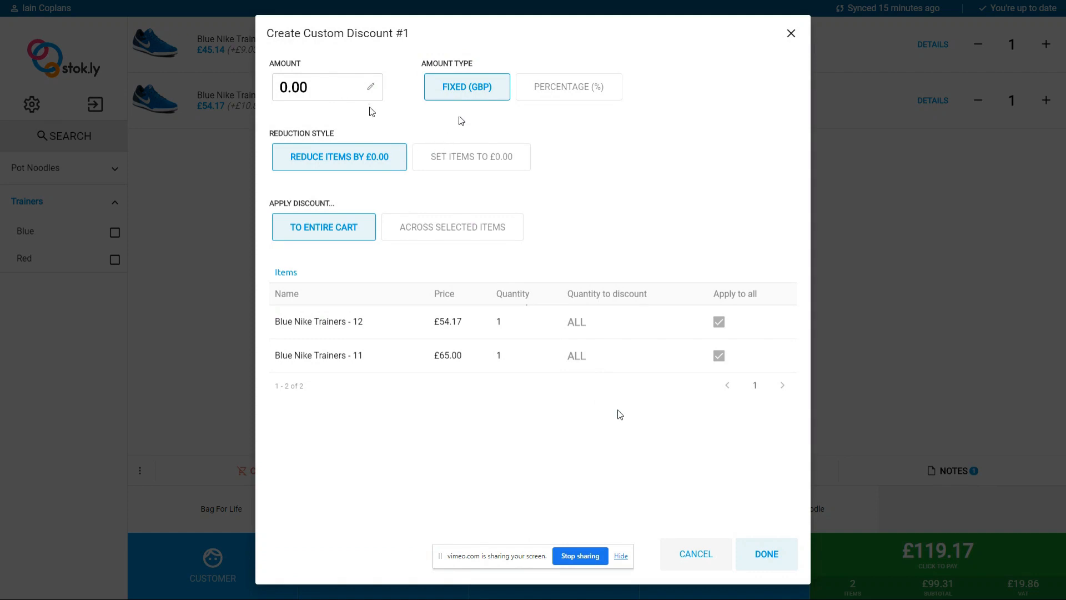
pyautogui.click(459, 229)
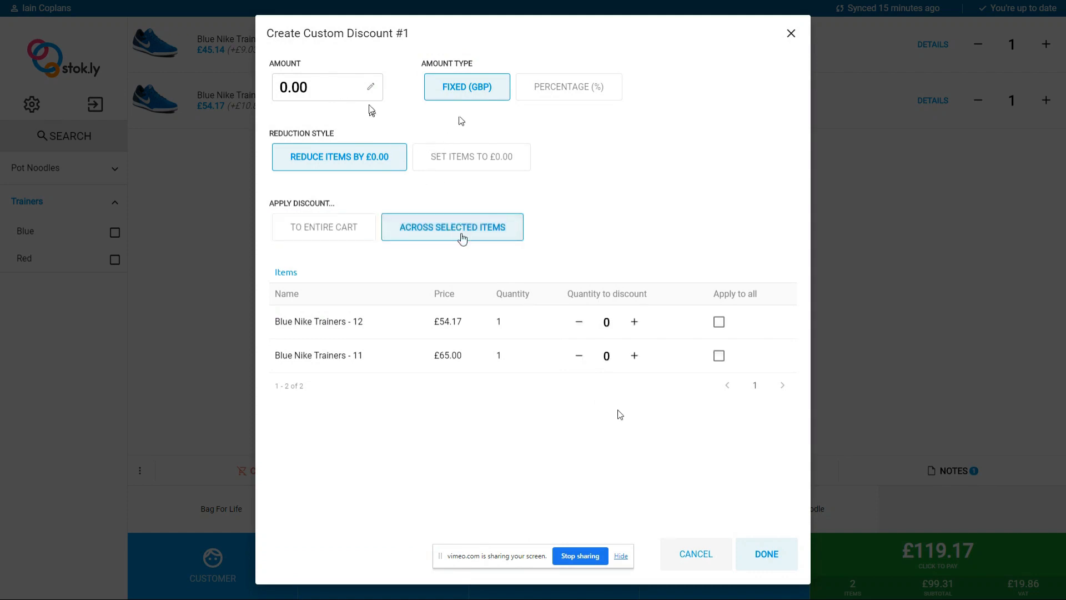
pyautogui.click(633, 323)
pyautogui.click(697, 562)
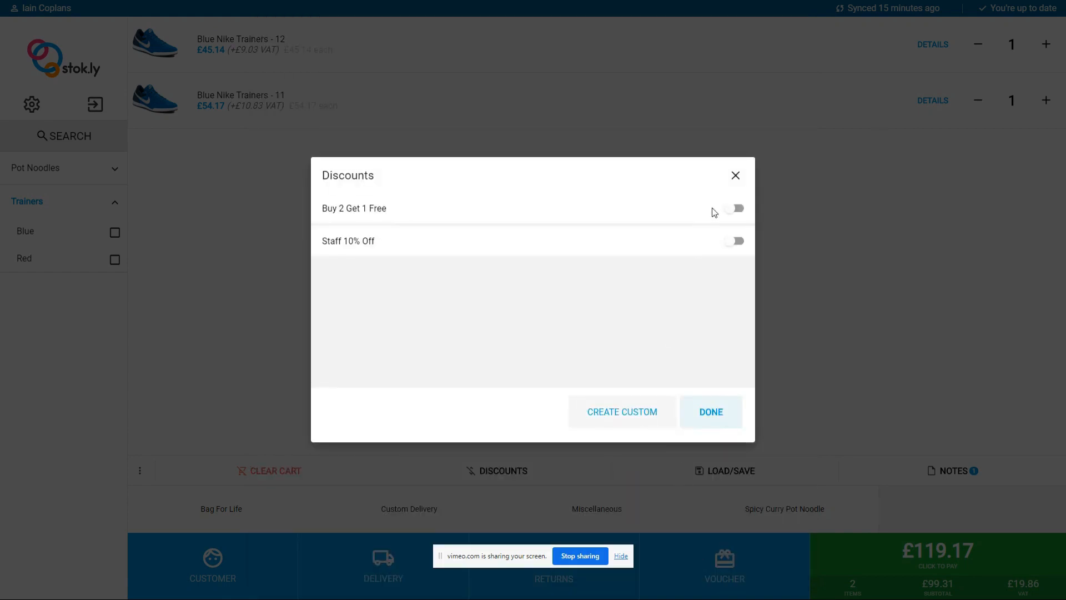
pyautogui.click(736, 175)
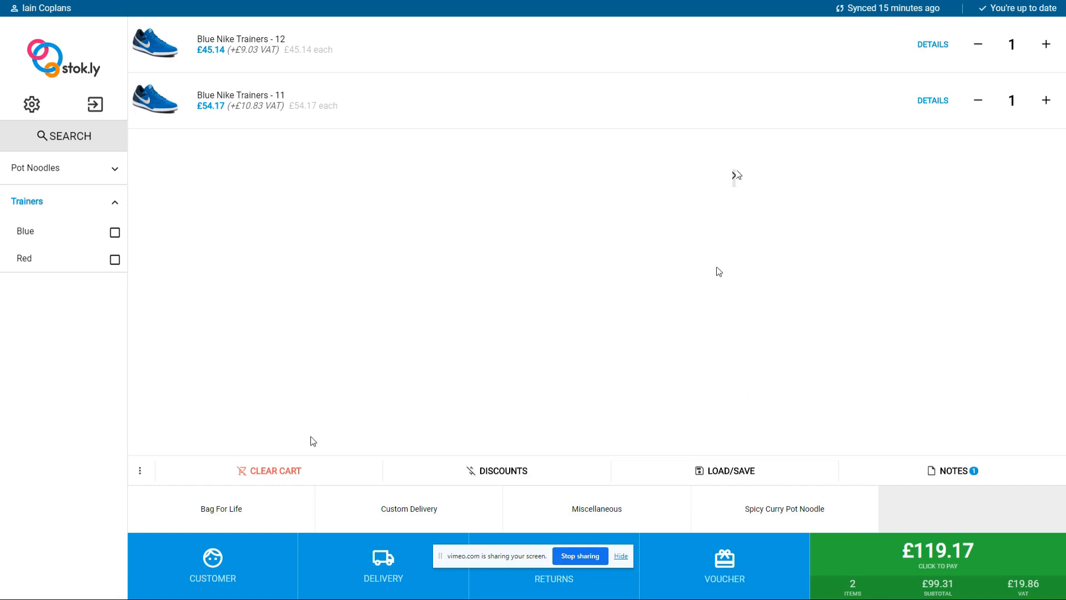
# Add one Bag For Life and one Spicy Curry Pot Noodle to the cart, leaving out any miscellaneous amount
pyautogui.click(226, 512)
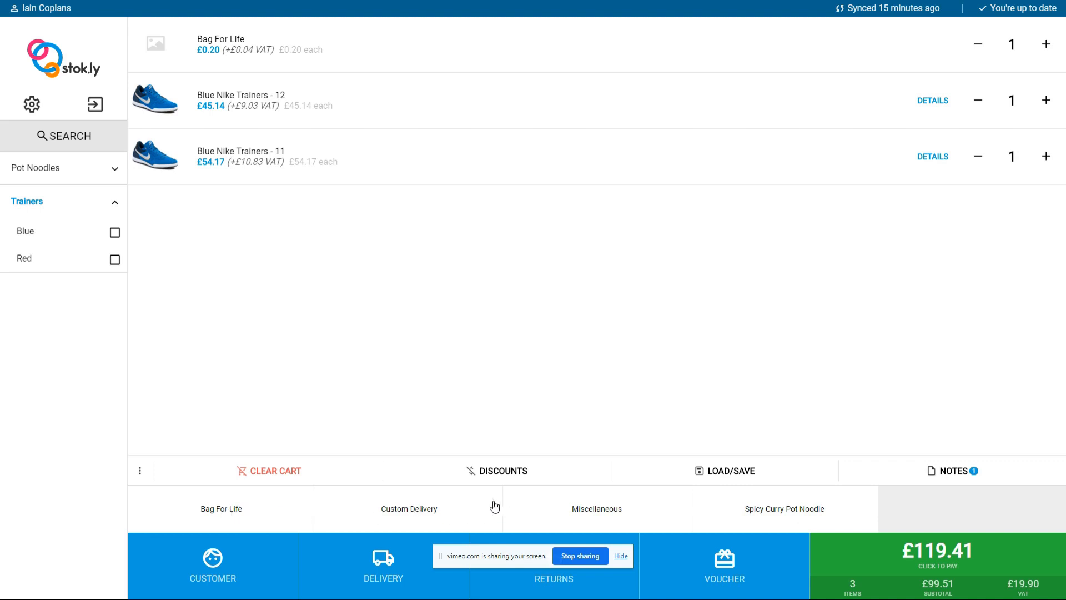
pyautogui.click(598, 509)
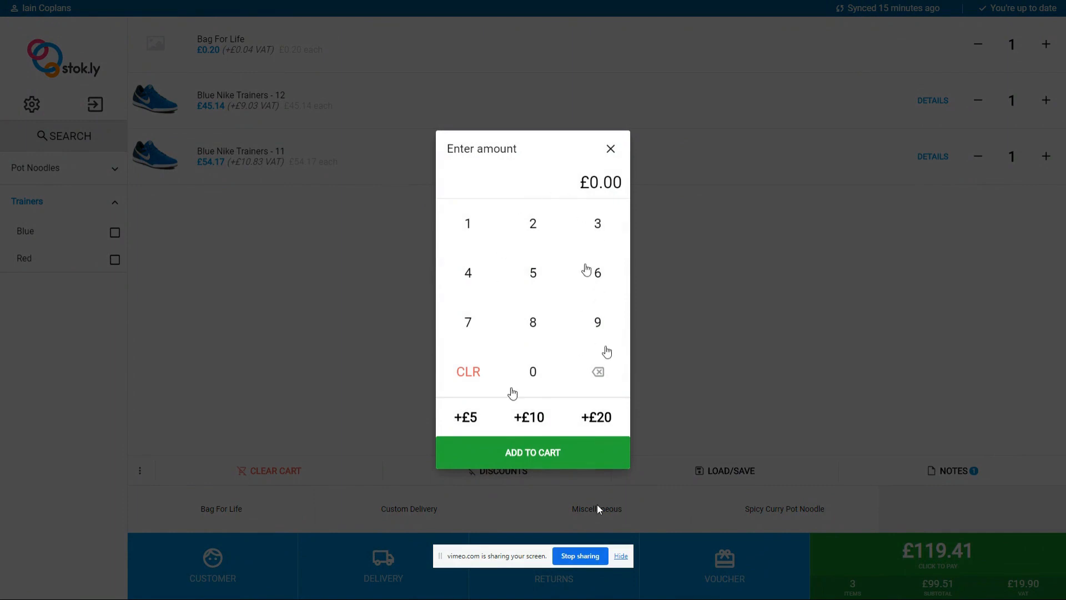
pyautogui.click(605, 155)
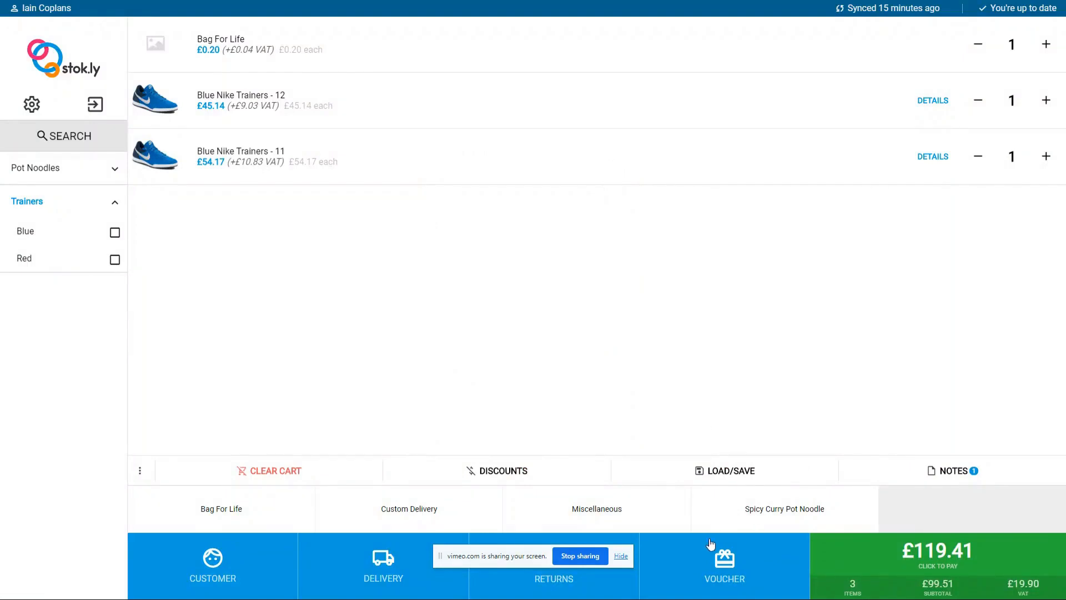
pyautogui.click(790, 510)
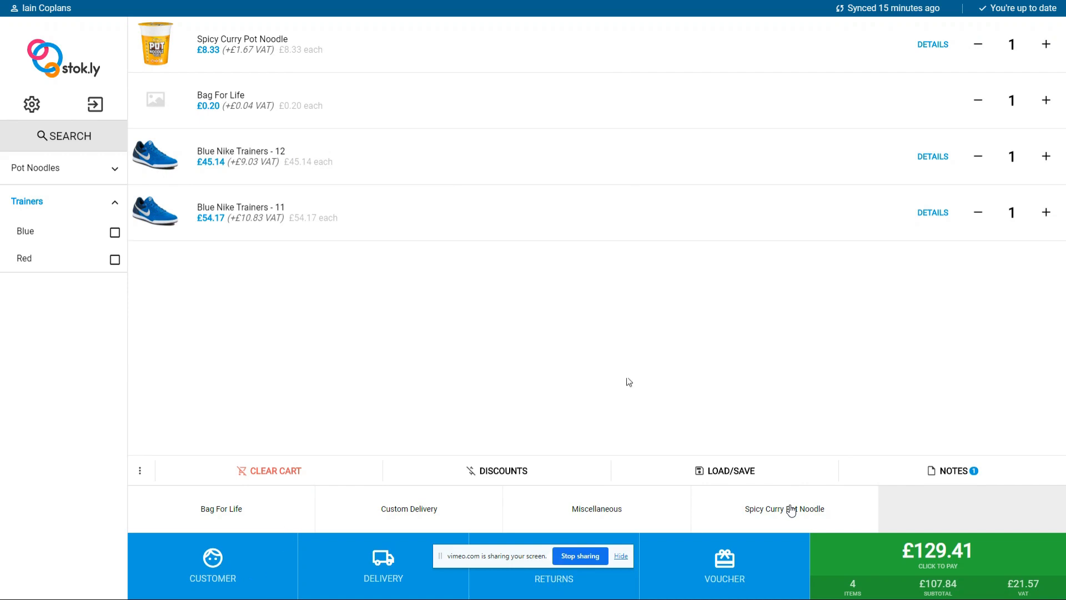
# Search the customers by forename, open the matching Stok.ly customer's record and review the contact and address details
pyautogui.click(223, 566)
pyautogui.click(94, 77)
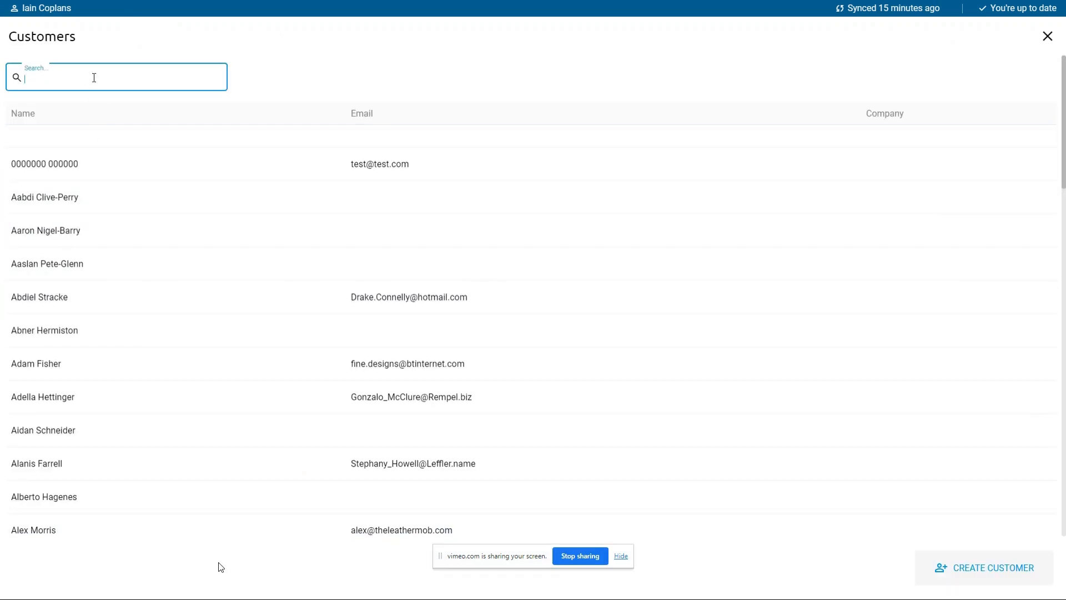
pyautogui.write('alex')
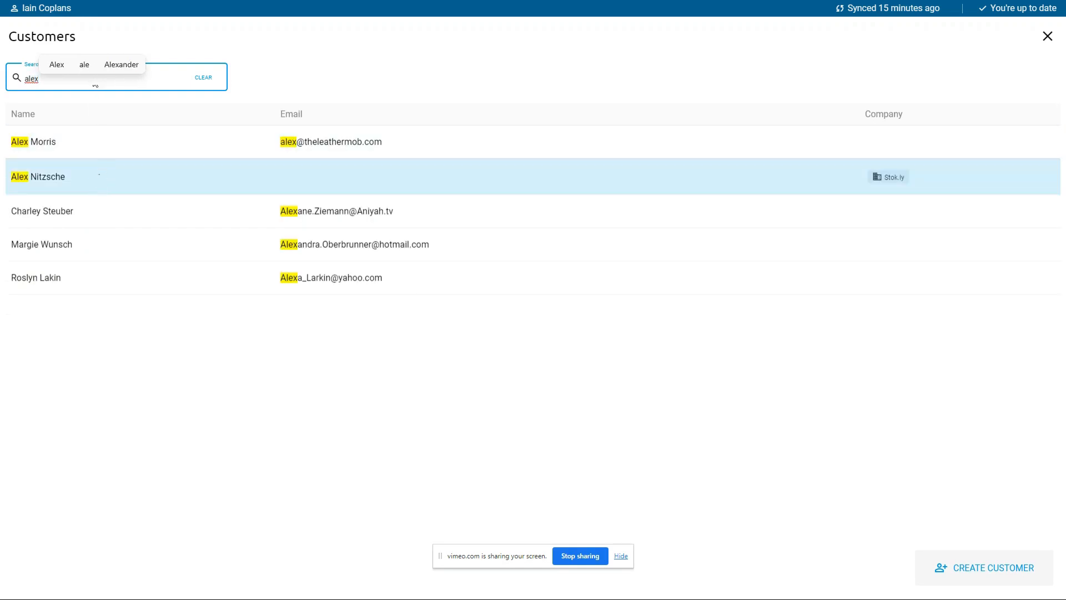
pyautogui.click(100, 176)
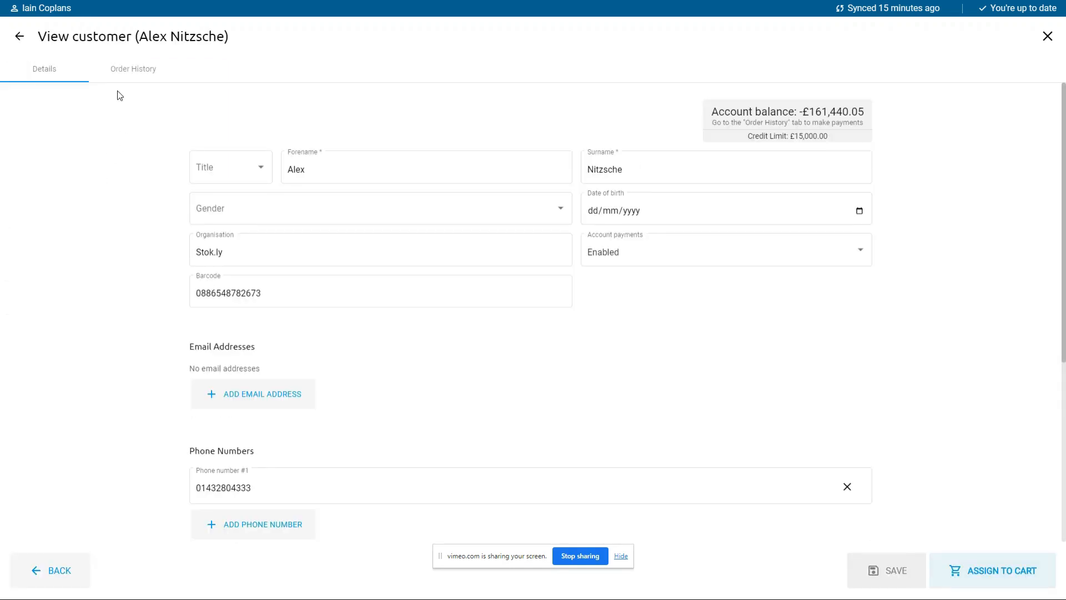
pyautogui.scroll(-5, 211, 191)
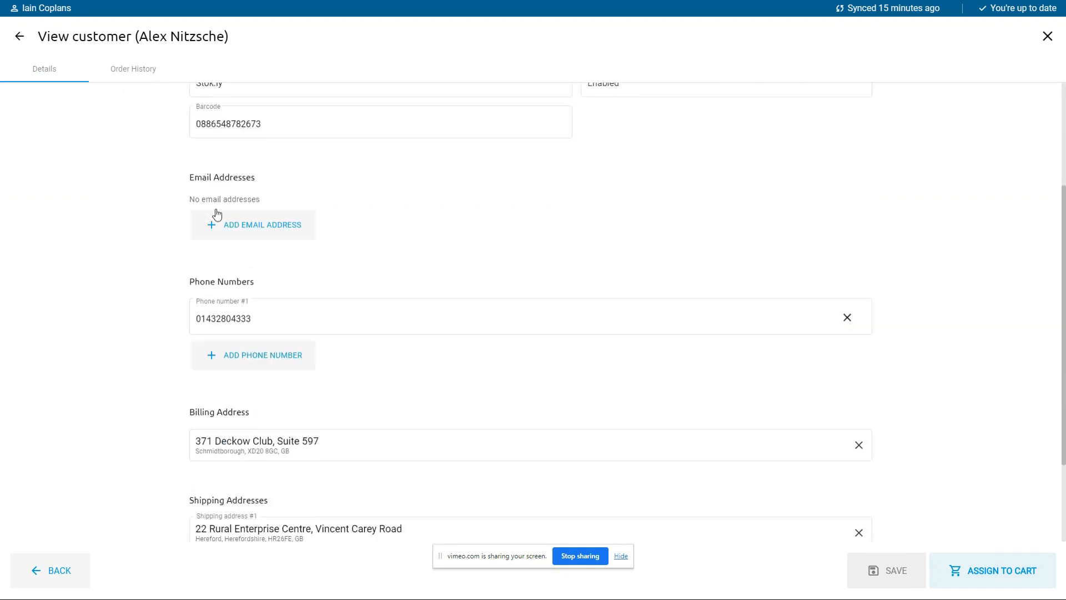
pyautogui.scroll(5, 319, 305)
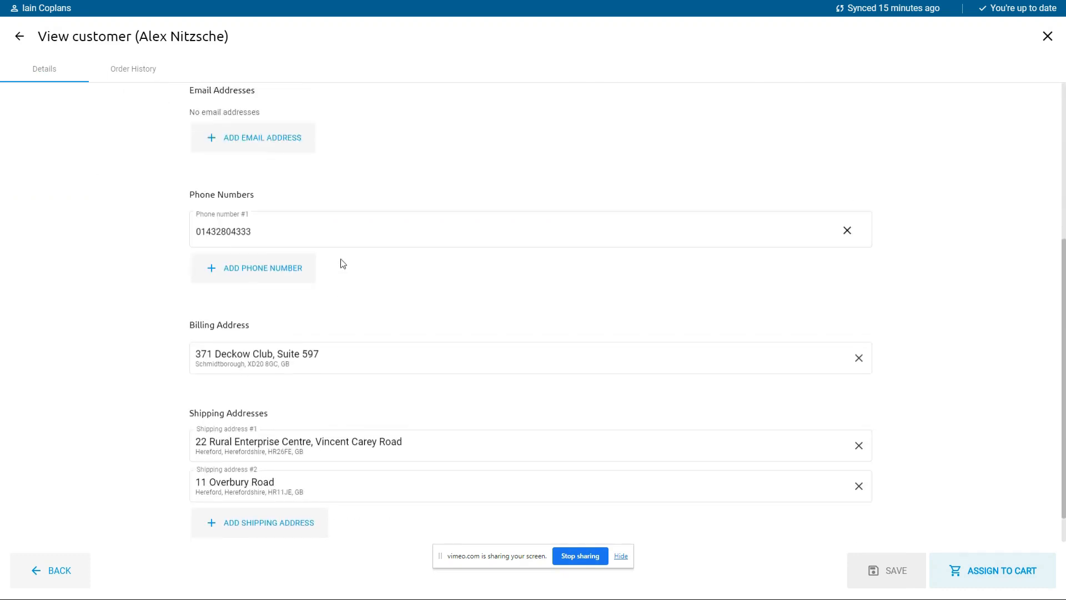
# Examine the customer's order history, opening the latest paid order and the most recent order with payment outstanding
pyautogui.click(146, 69)
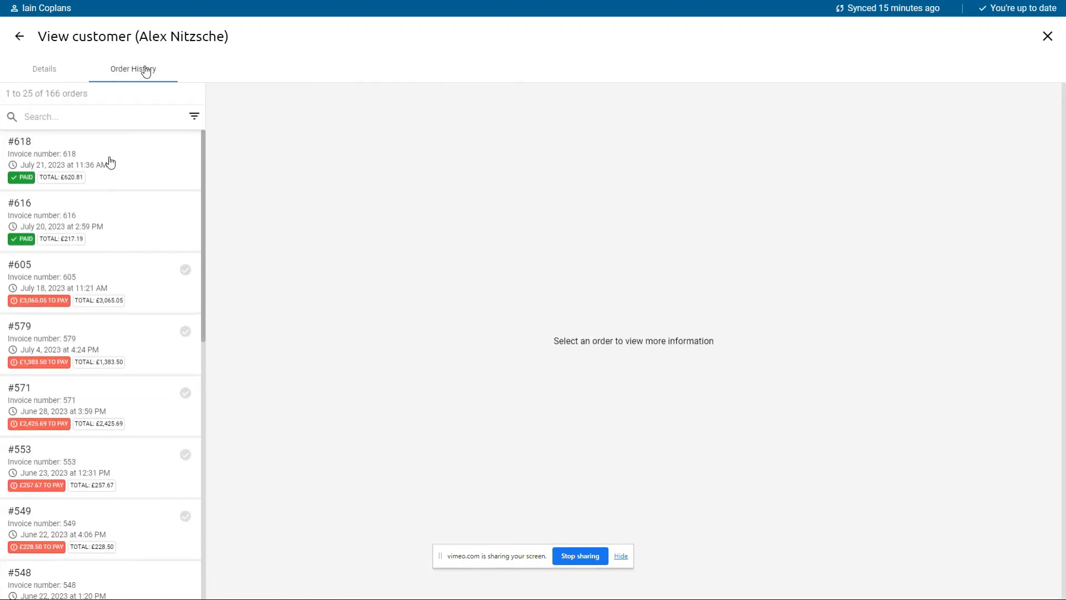
pyautogui.click(111, 163)
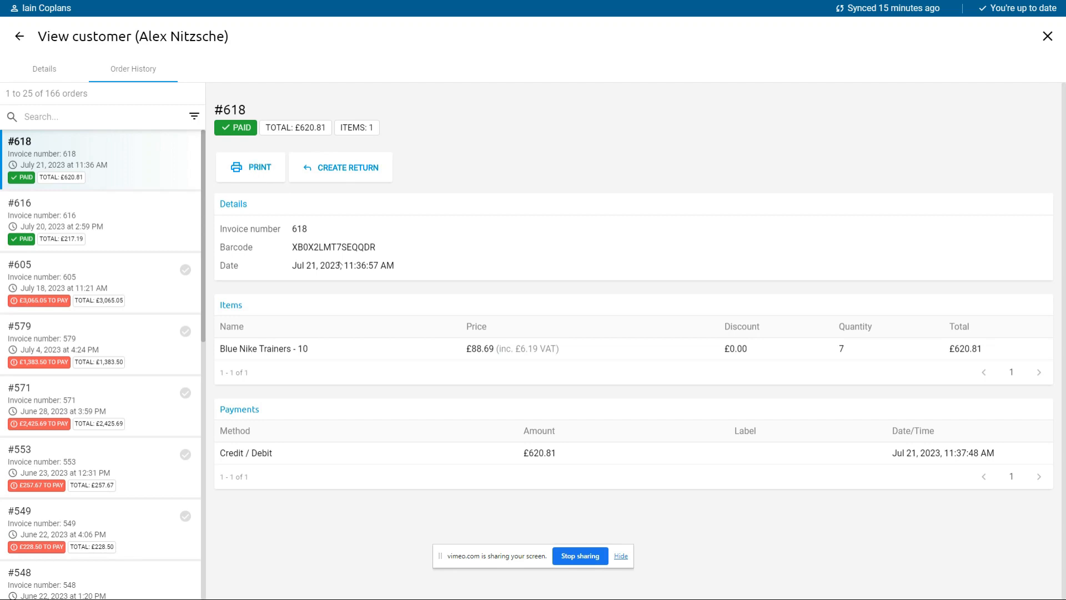
pyautogui.click(113, 278)
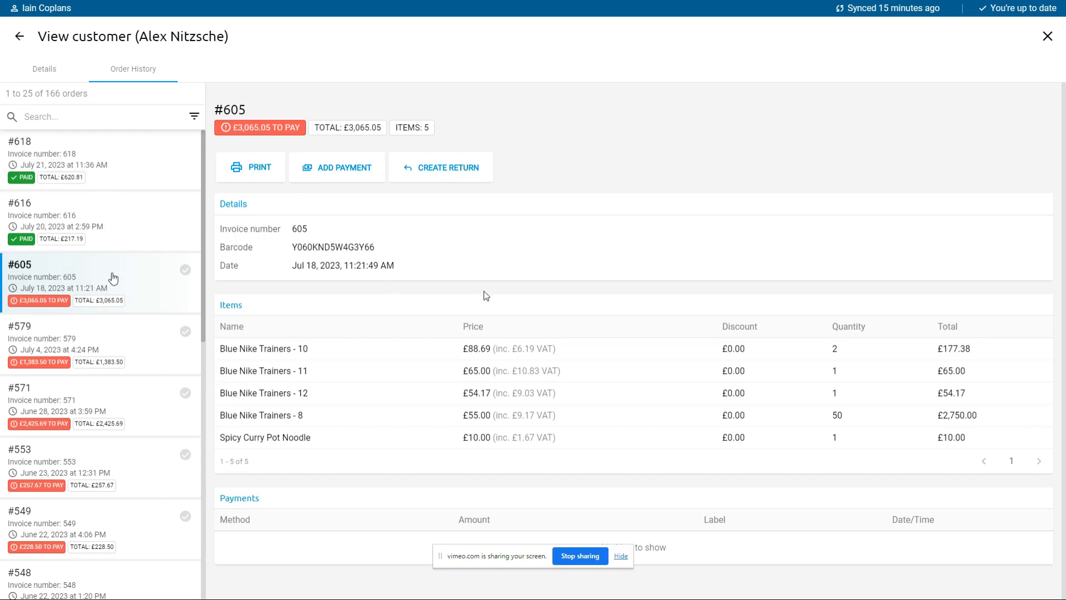
# Return to the customer's details, assign the customer to the cart and confirm their secret phrase
pyautogui.click(31, 76)
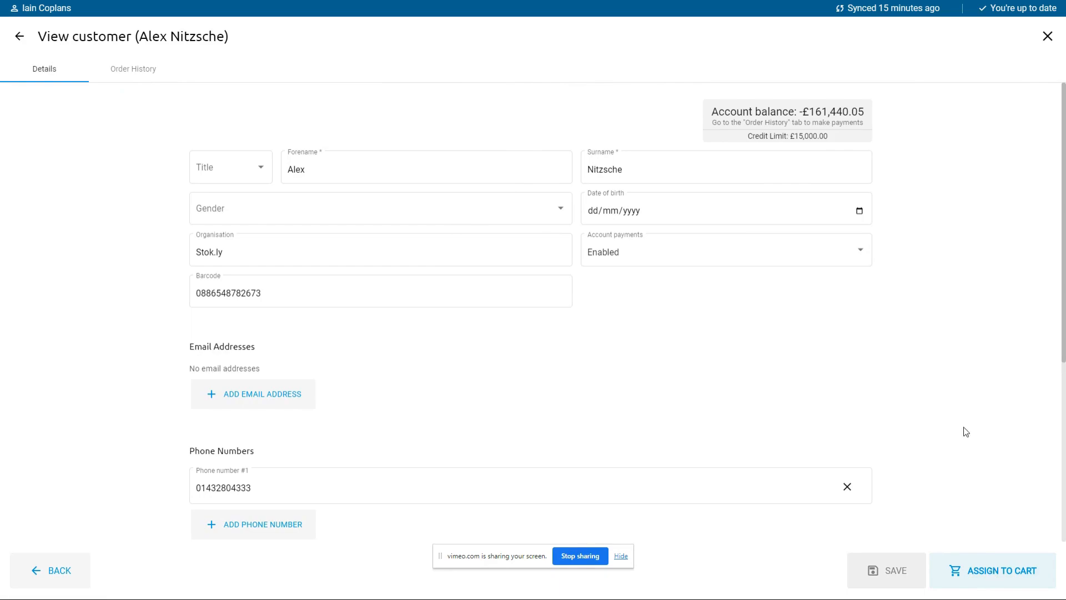
pyautogui.click(992, 570)
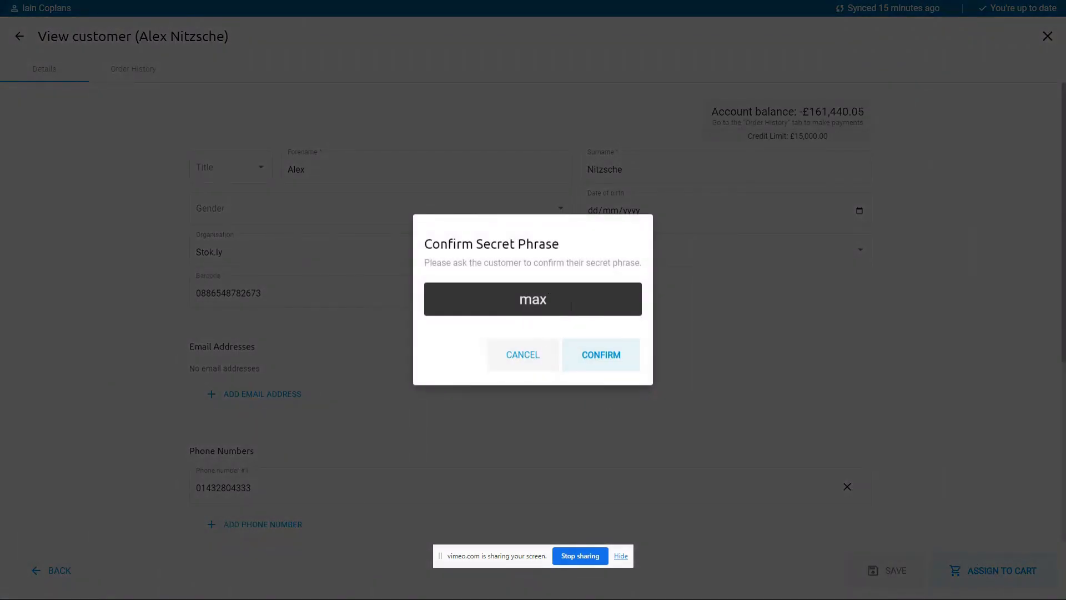
pyautogui.click(608, 367)
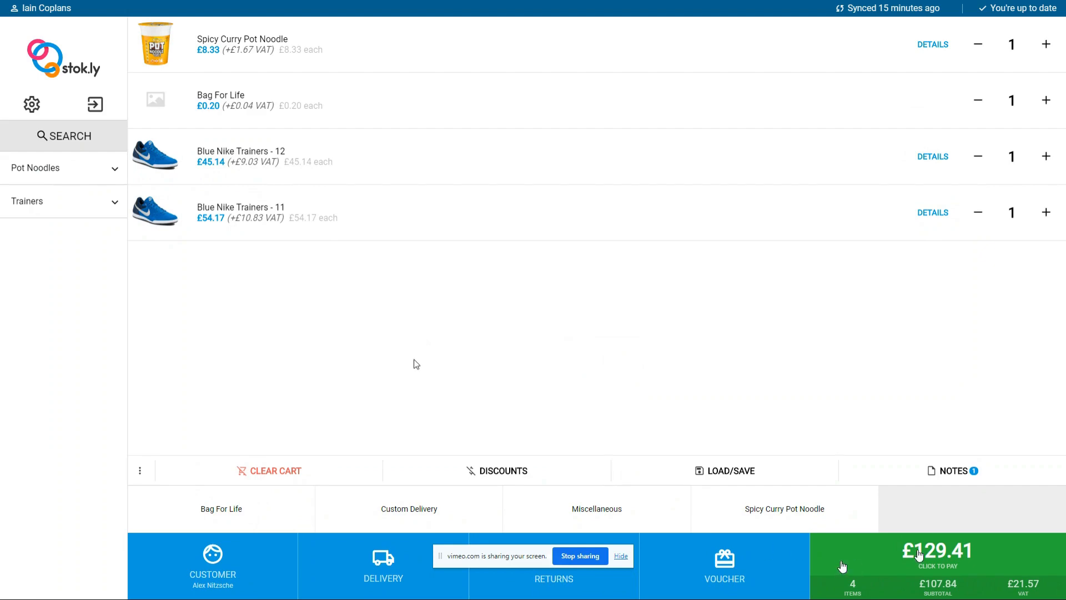
# Pay the full £129.41 by card, complete the sale and dismiss the receipt options
pyautogui.click(842, 566)
pyautogui.click(434, 272)
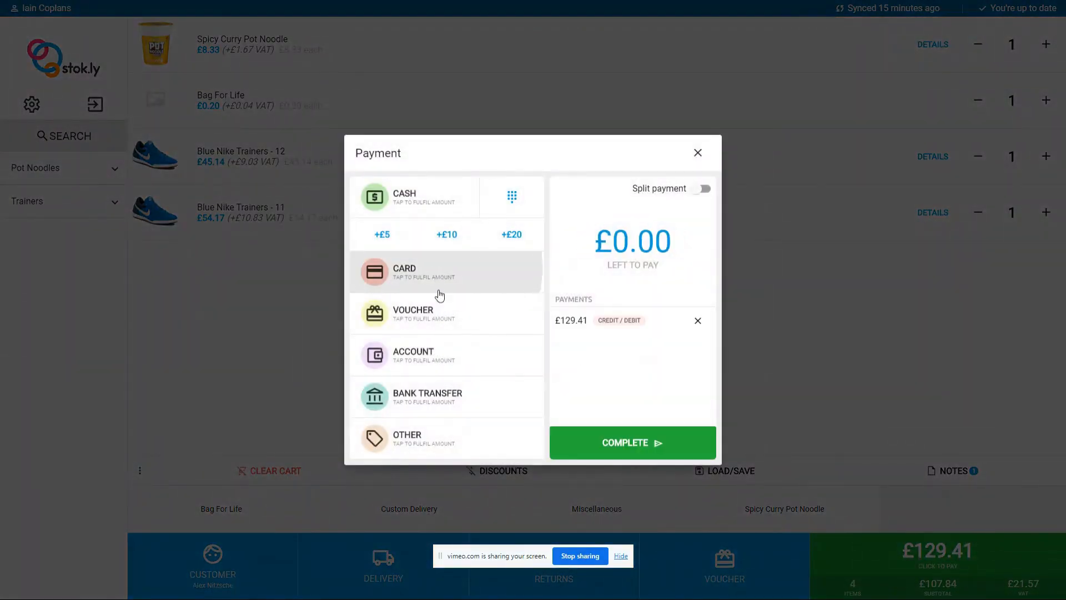
pyautogui.click(613, 443)
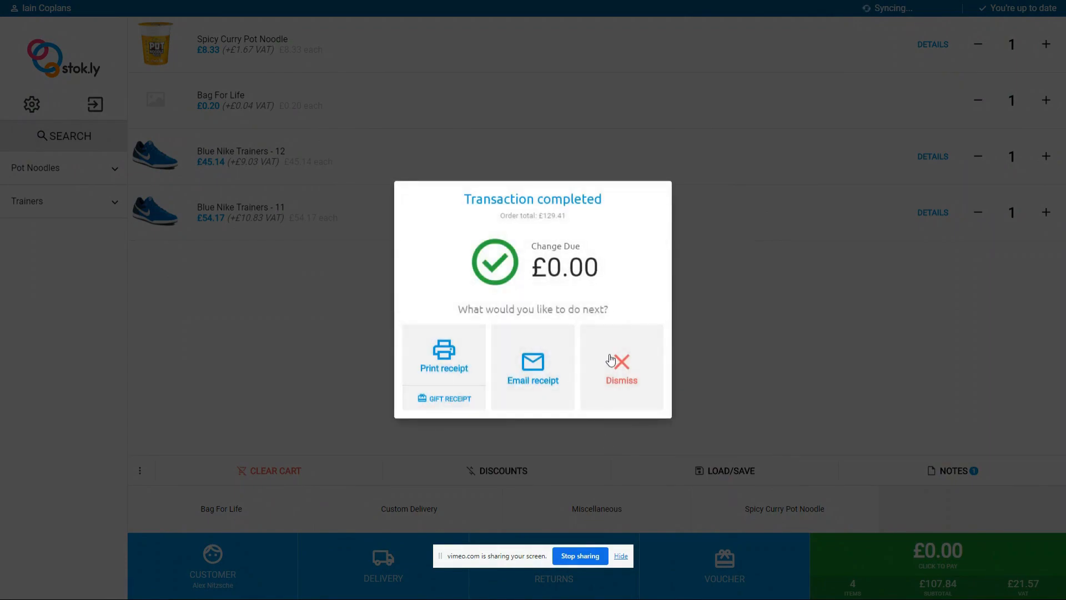
pyautogui.click(610, 360)
# Find the same Stok.ly customer again, examine the newly completed sale in their order history and close the customer list
pyautogui.click(242, 550)
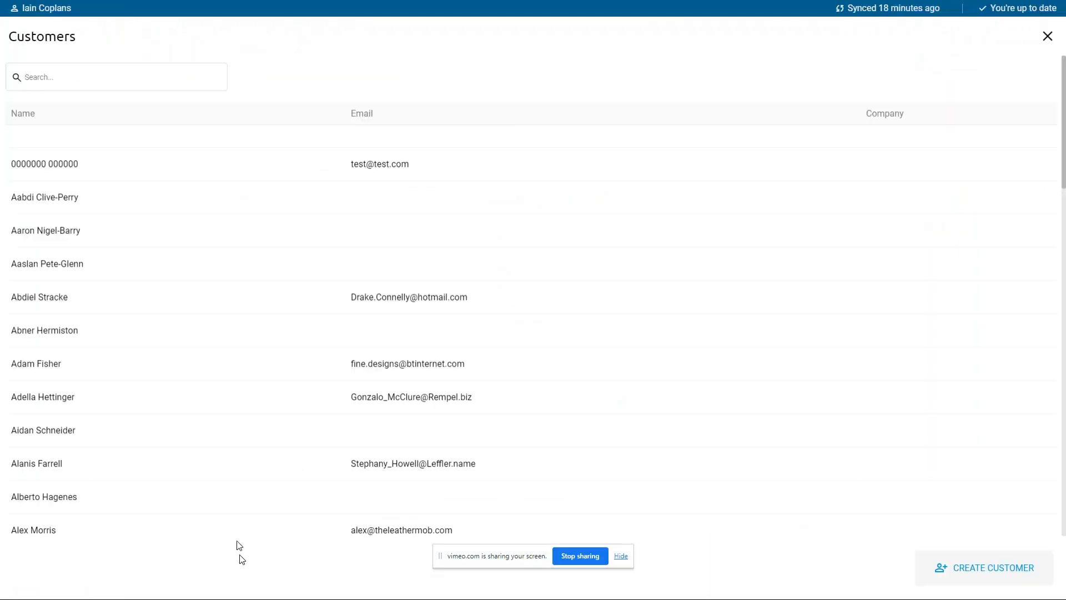
pyautogui.click(166, 79)
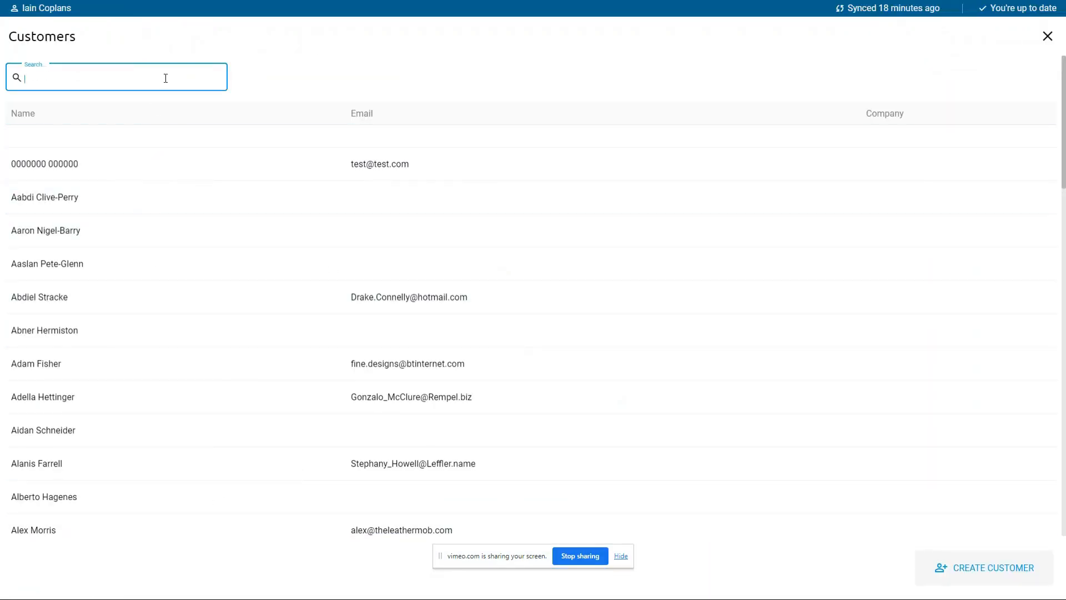
pyautogui.write('alex')
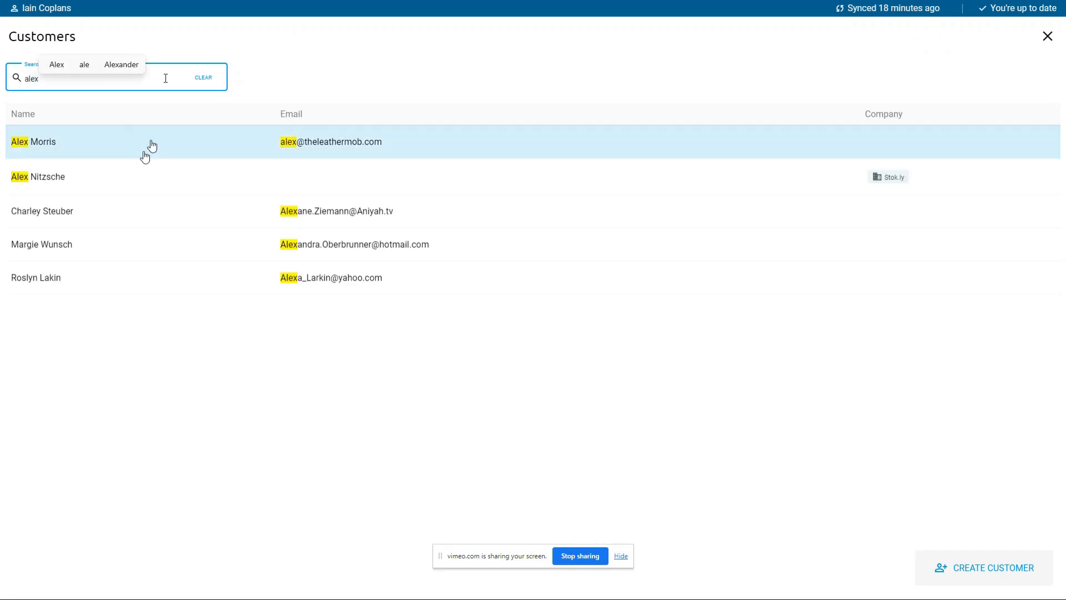
pyautogui.click(113, 178)
pyautogui.click(153, 76)
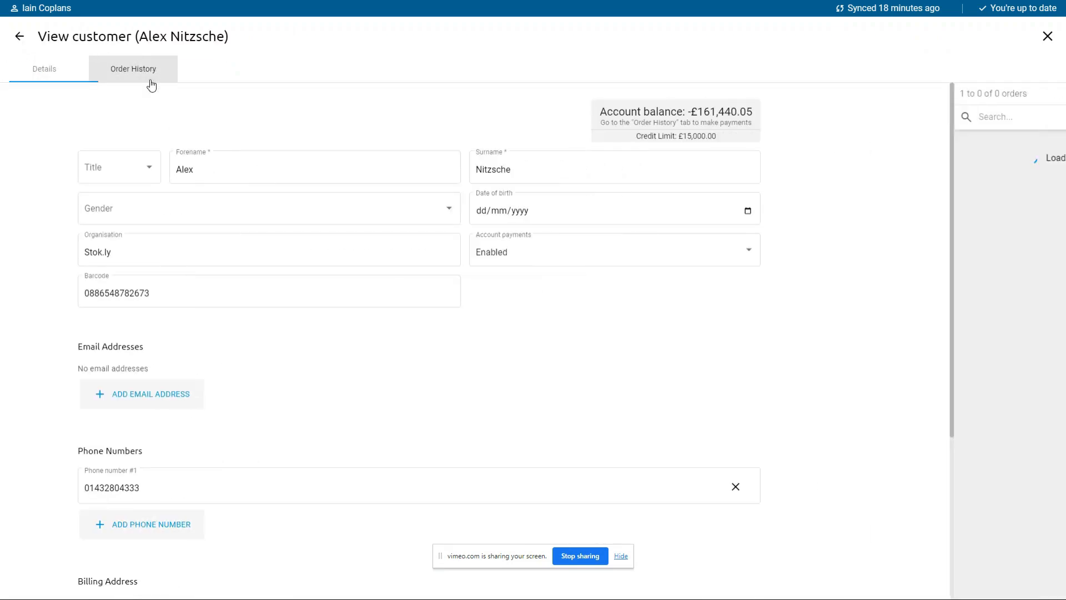
pyautogui.click(122, 172)
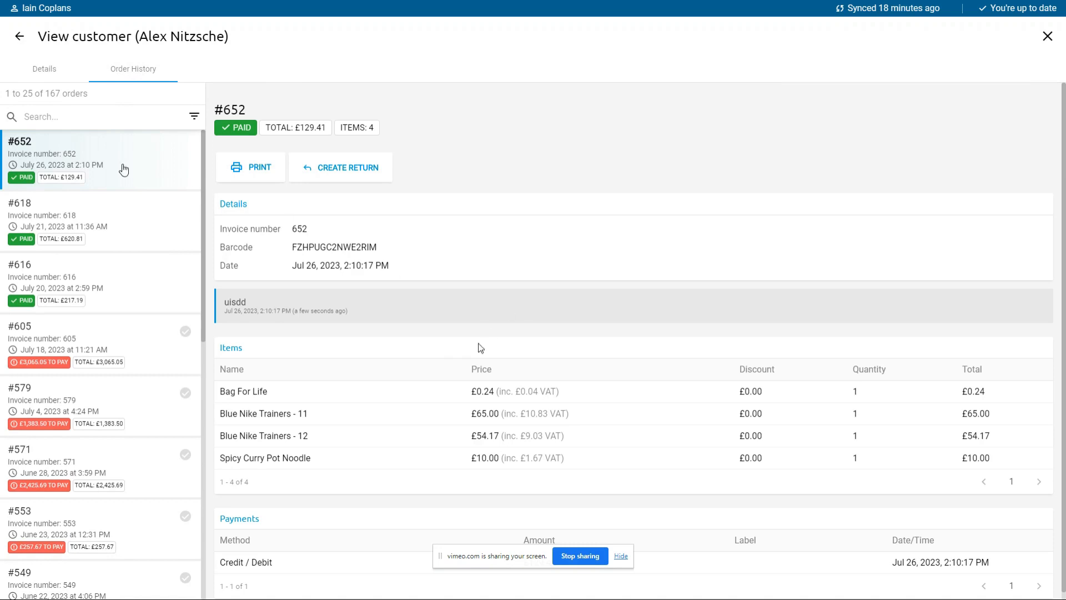
pyautogui.click(20, 36)
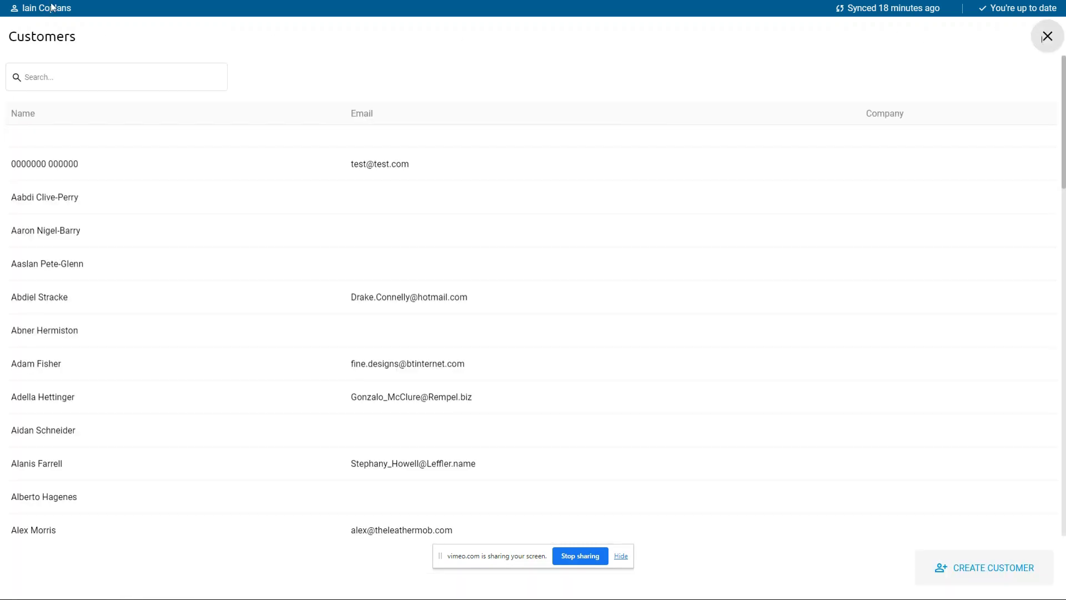
pyautogui.click(1048, 36)
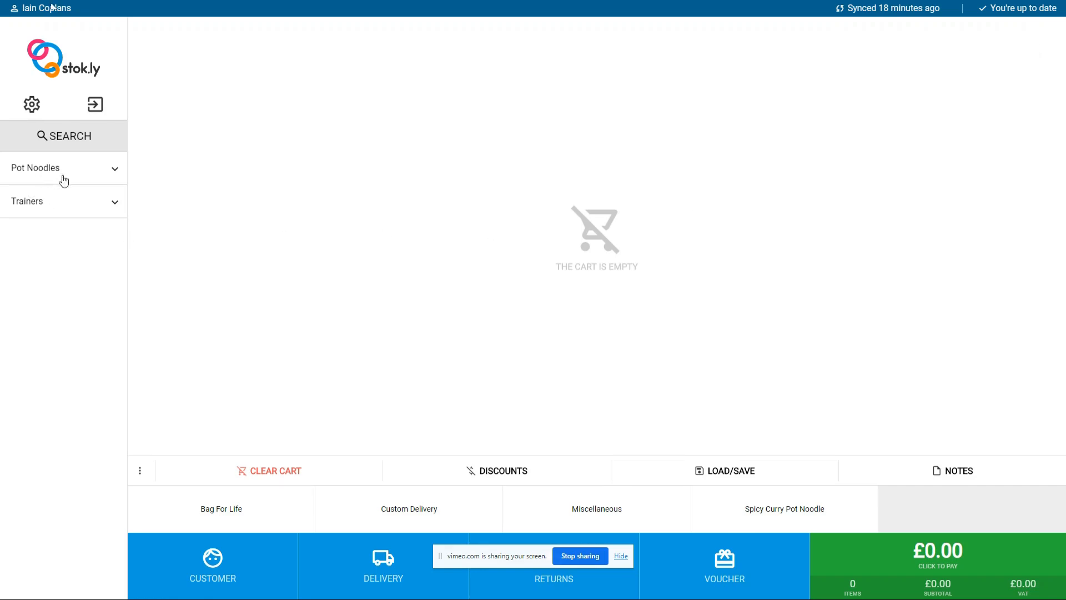
# Add one Blue Nike Trainers - 12 to the cart from the blue trainers category and close the product list
pyautogui.click(93, 202)
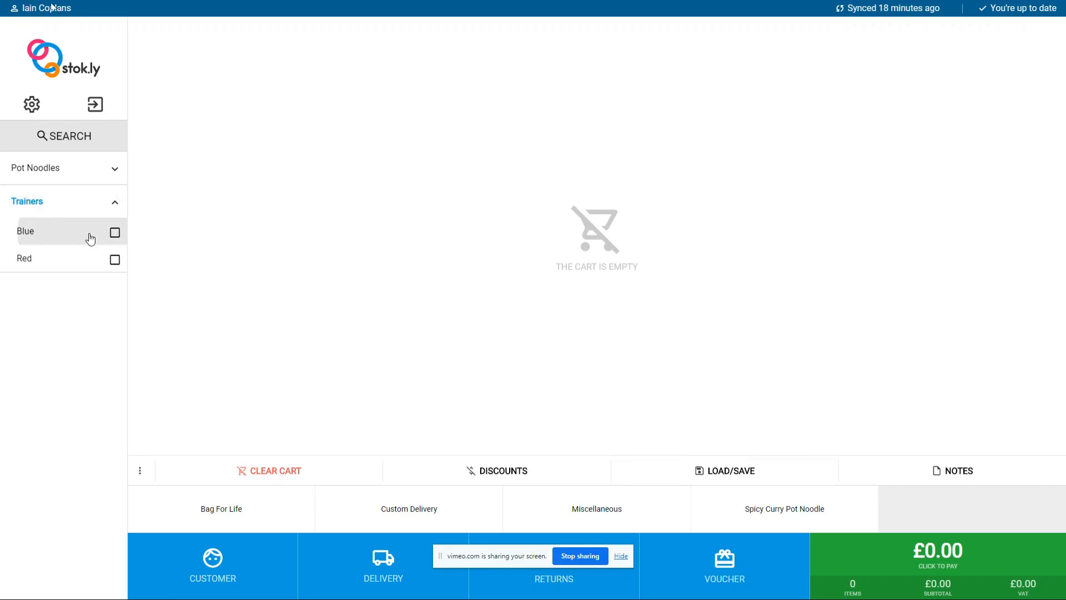
pyautogui.click(90, 233)
pyautogui.click(531, 193)
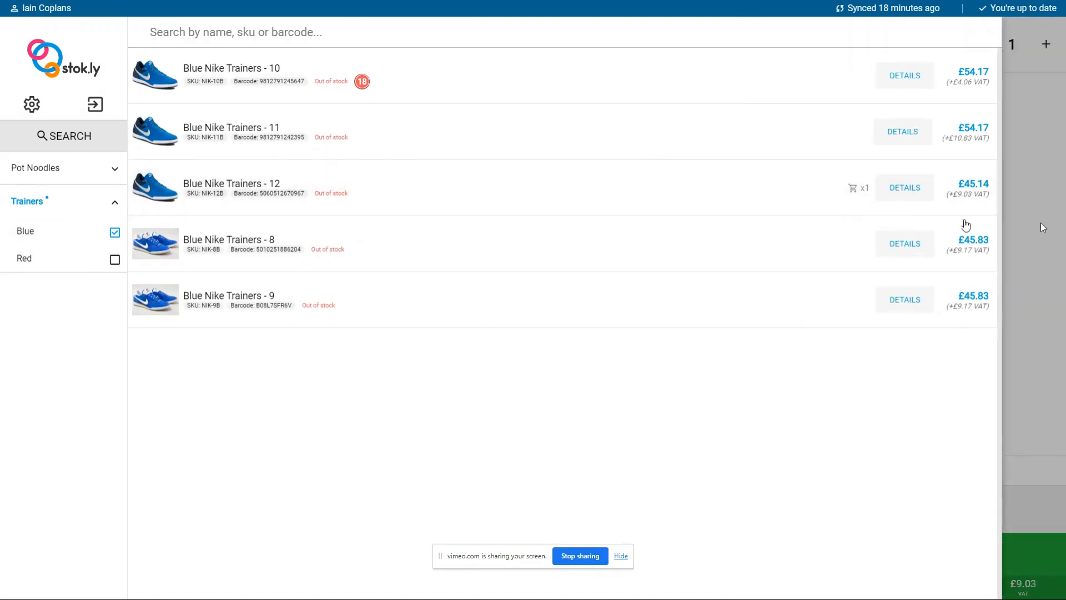
pyautogui.click(1043, 227)
# Search the customers for "ale", assign the matching Stok.ly customer to the cart and confirm their secret phrase
pyautogui.click(228, 573)
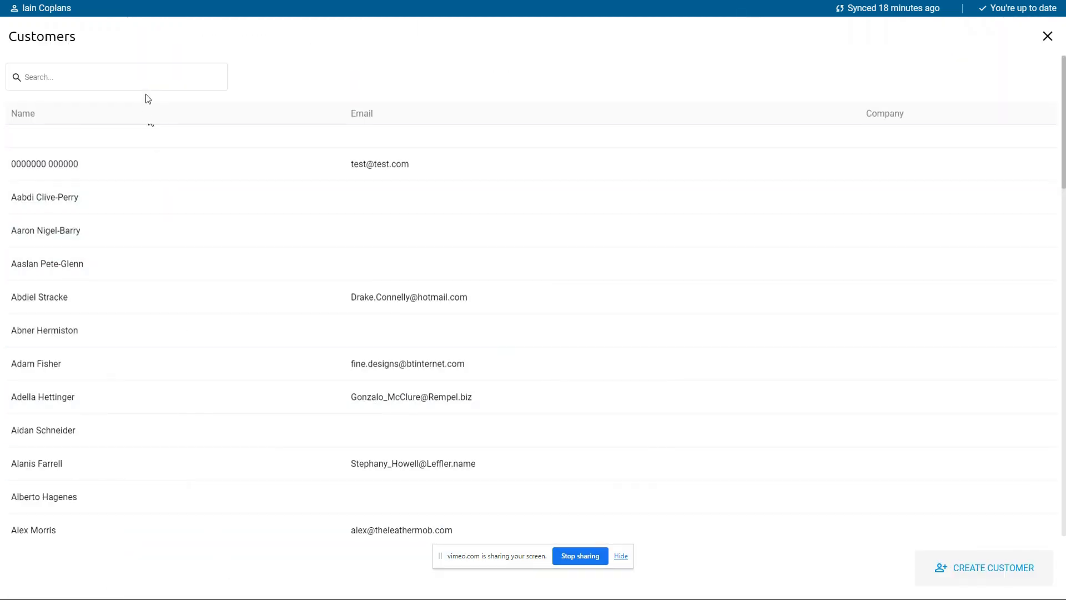
pyautogui.click(144, 79)
pyautogui.write('al')
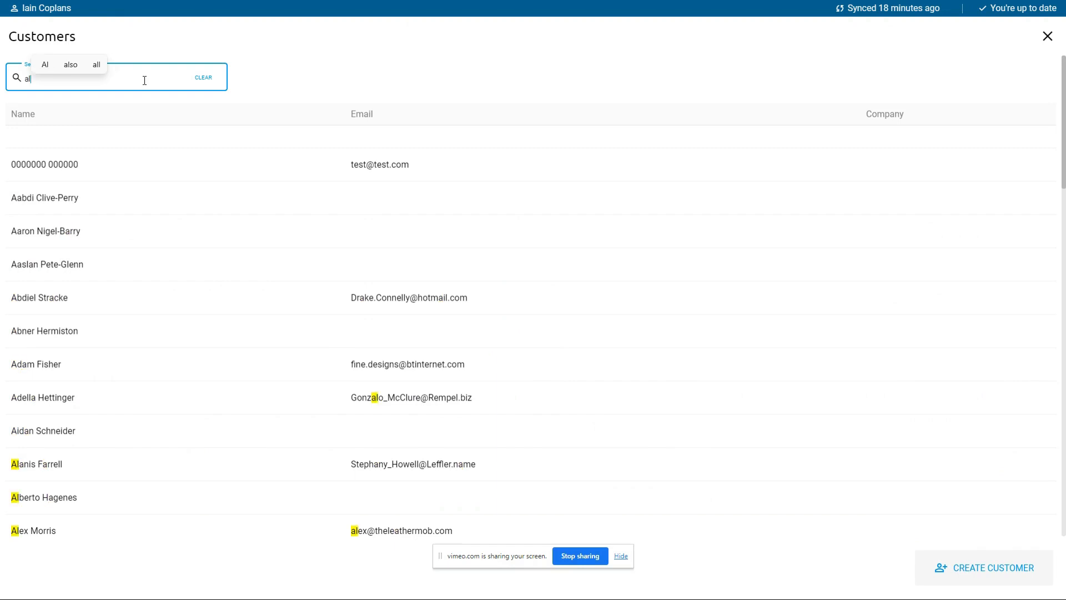
pyautogui.write('e')
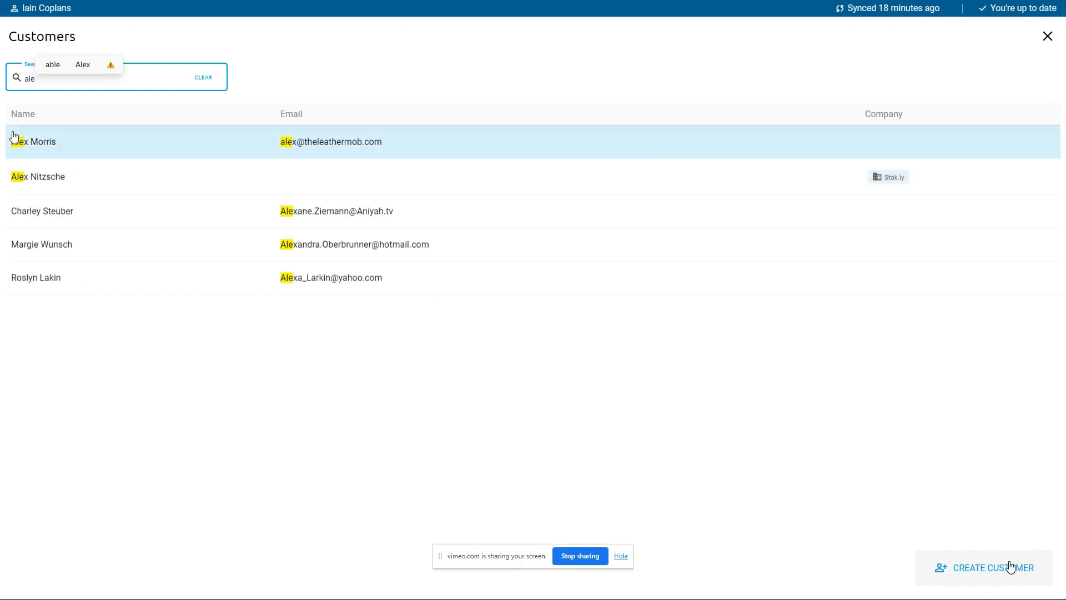
pyautogui.click(136, 179)
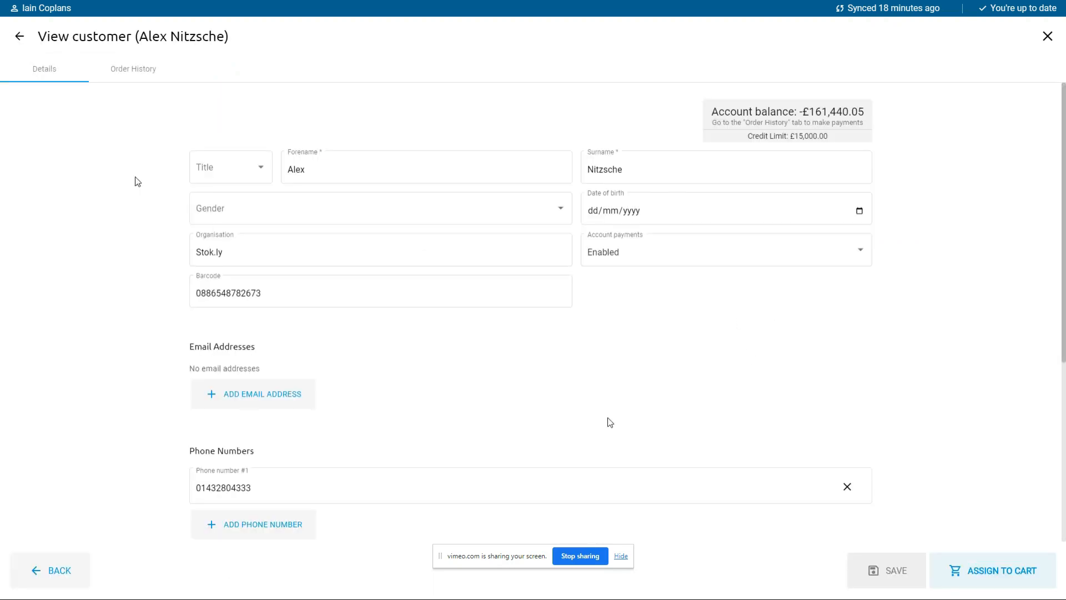
pyautogui.click(961, 574)
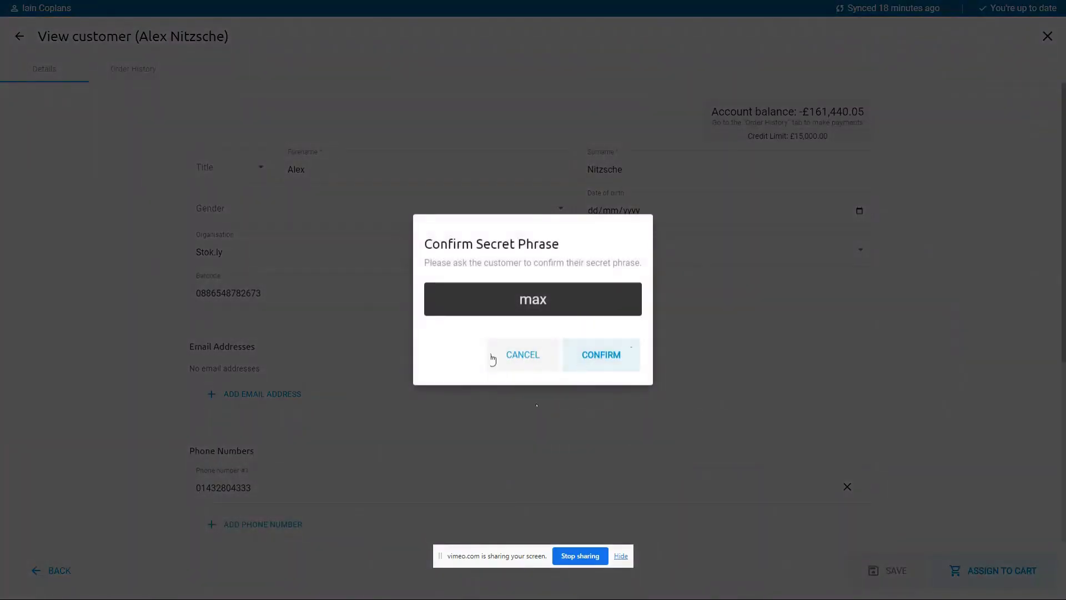
pyautogui.press('Return')
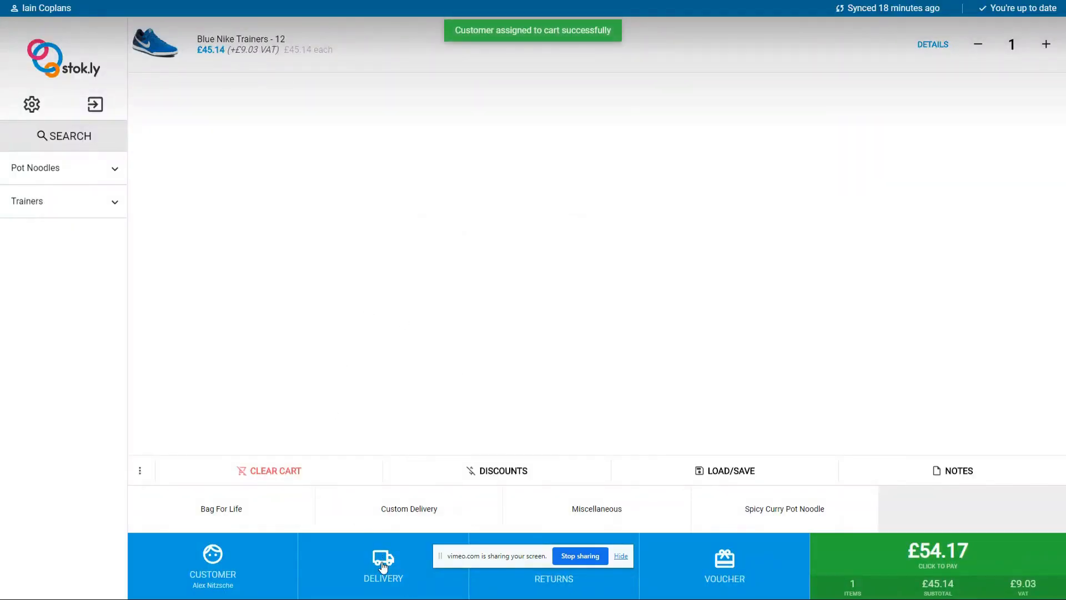
# Look up a different delivery address for the order by entering its postcode and choose one of the matching addresses
pyautogui.click(383, 566)
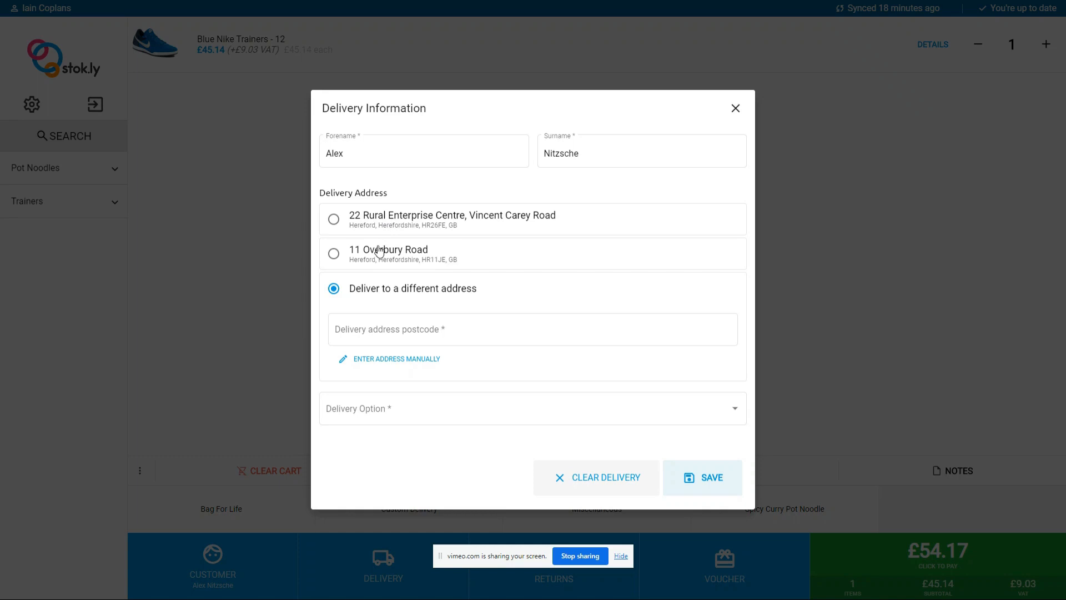
pyautogui.click(385, 331)
pyautogui.write('H')
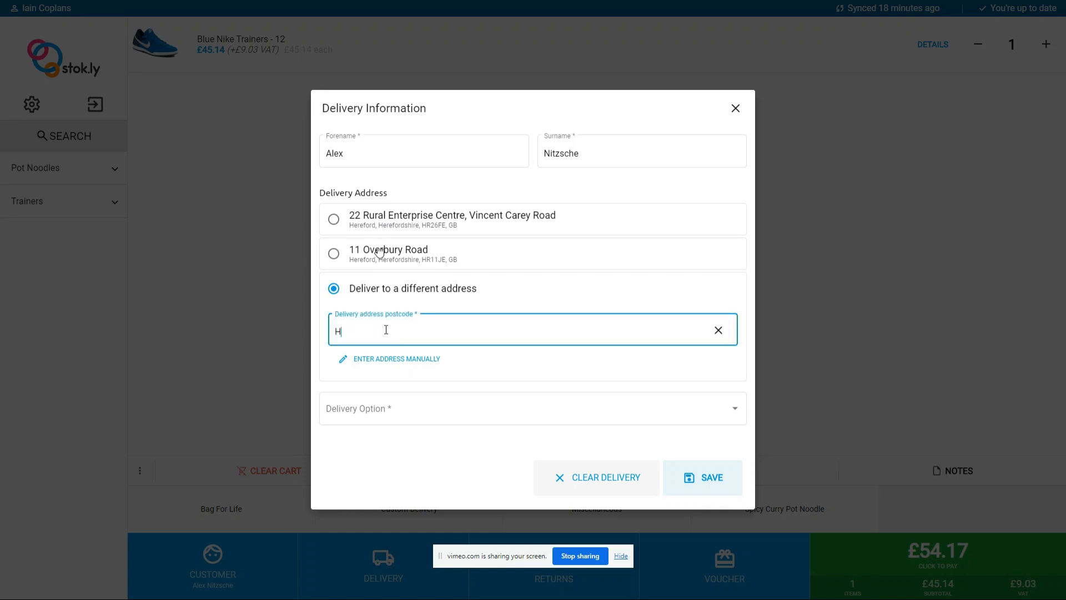
pyautogui.write('R26FE')
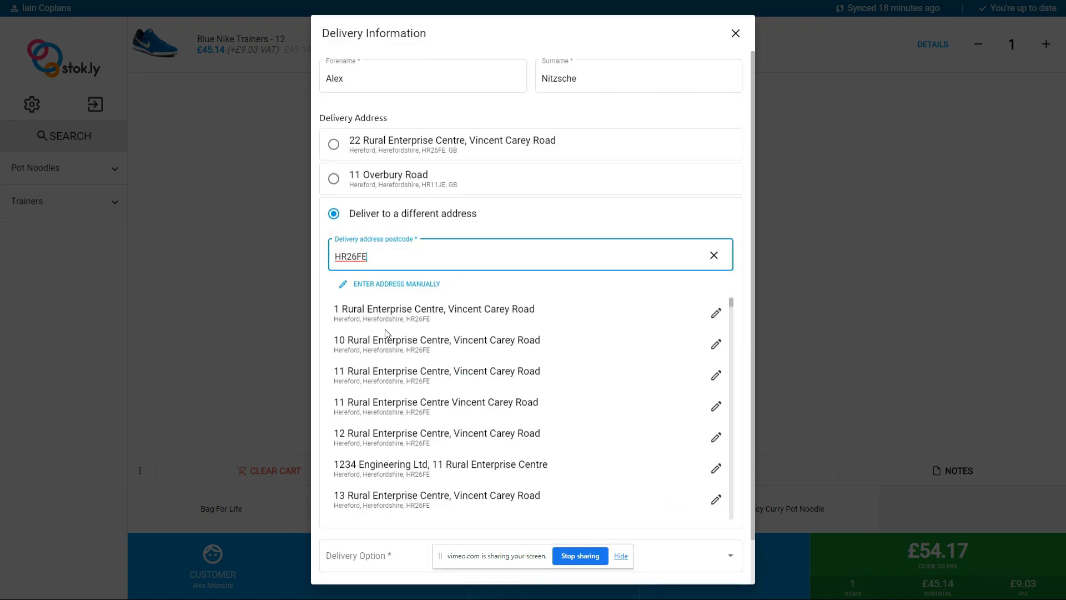
pyautogui.click(396, 438)
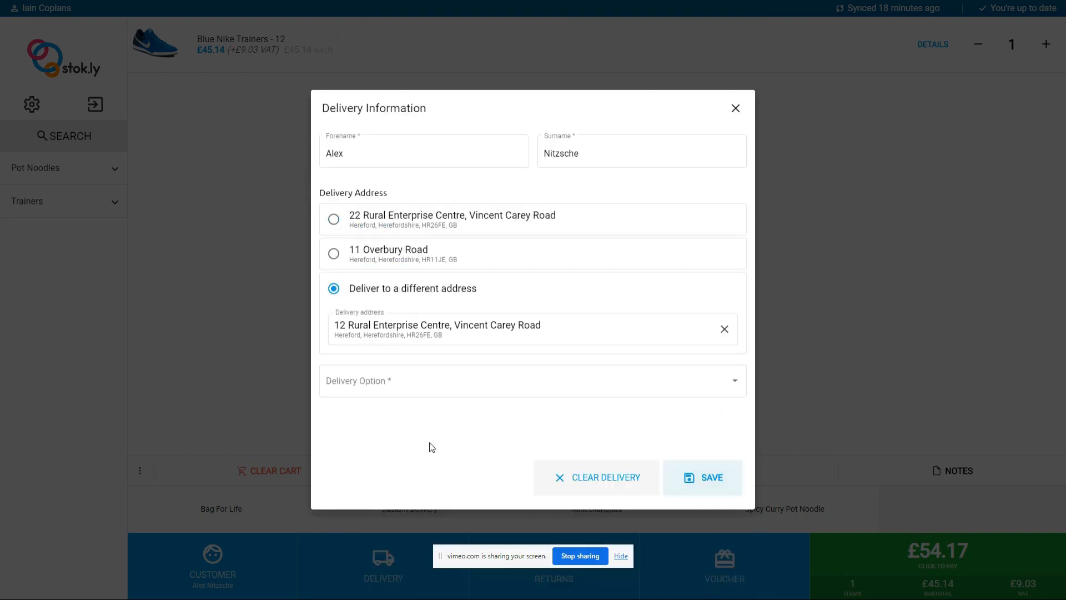
# Choose DPD Next Day (£8.50) as the delivery option and save the delivery information
pyautogui.click(412, 387)
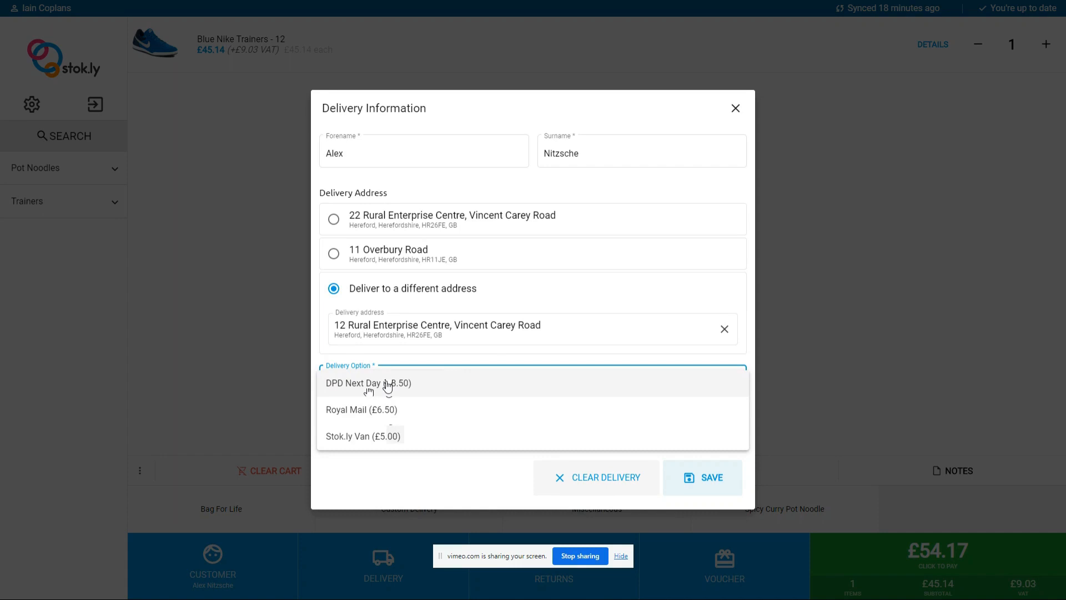
pyautogui.click(387, 387)
pyautogui.click(706, 491)
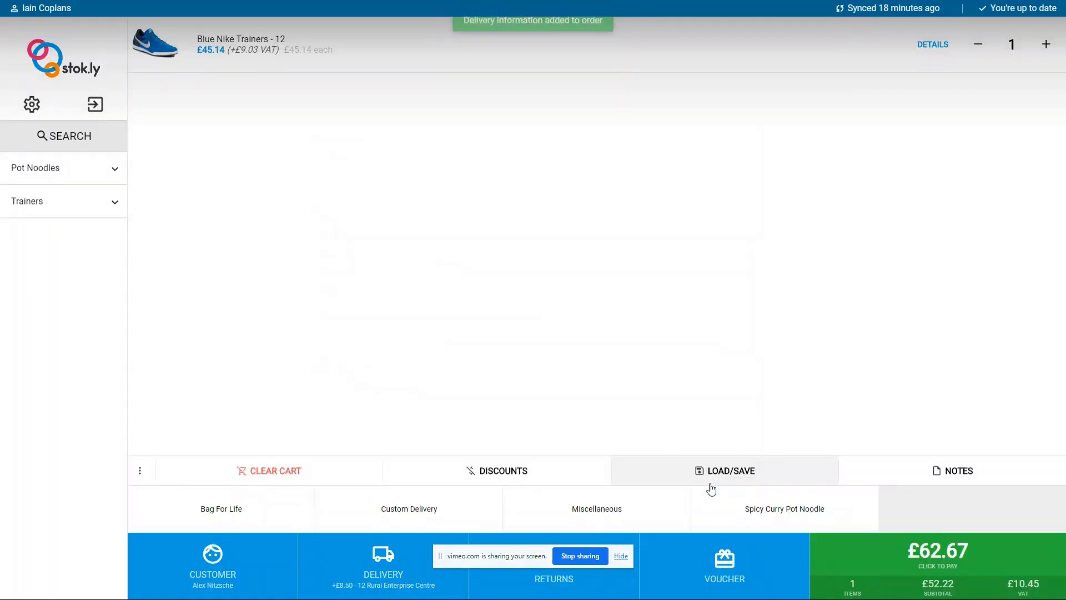
# Pay the full £62.67 by card, complete the sale and dismiss the receipt options
pyautogui.click(984, 588)
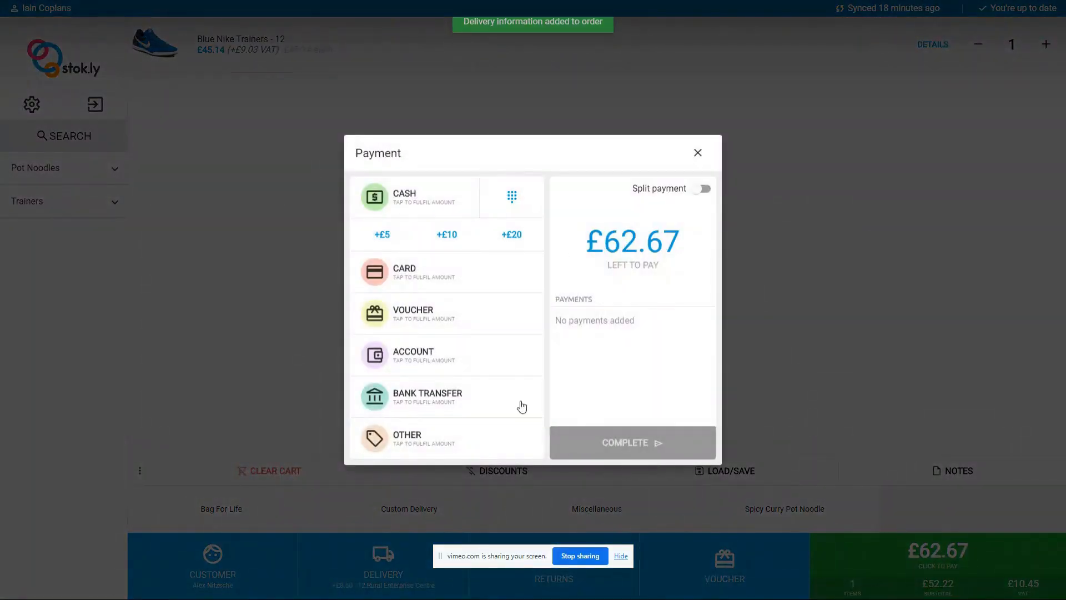
pyautogui.click(428, 277)
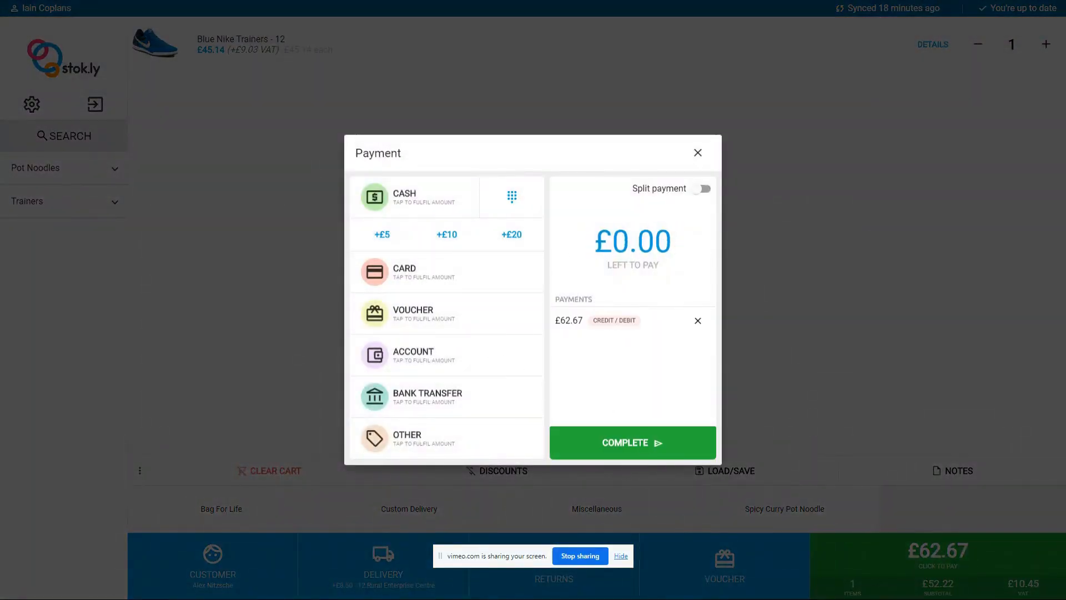
pyautogui.click(641, 441)
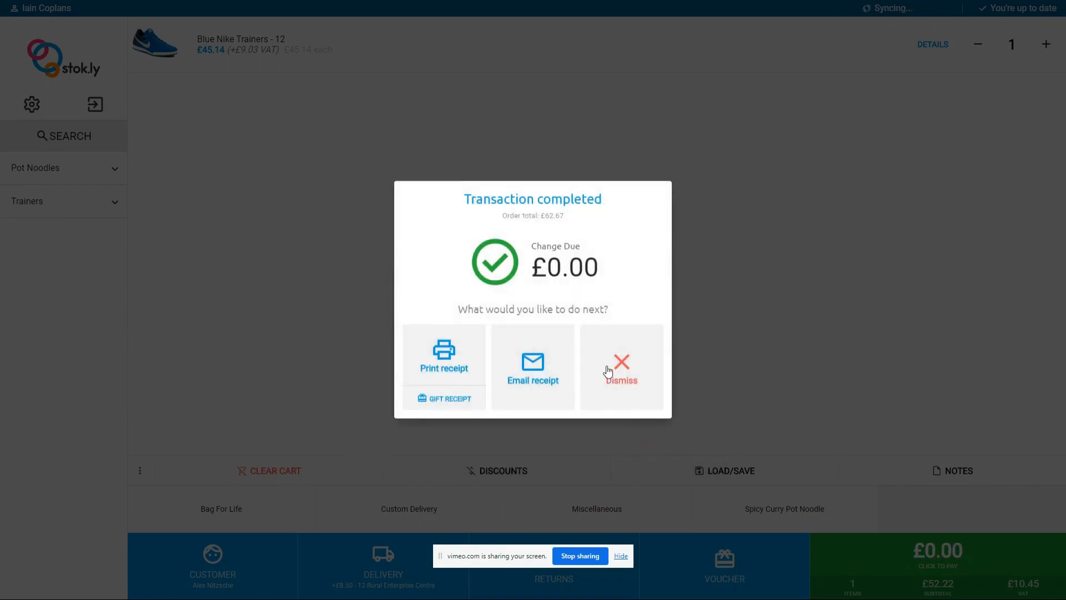
pyautogui.click(616, 365)
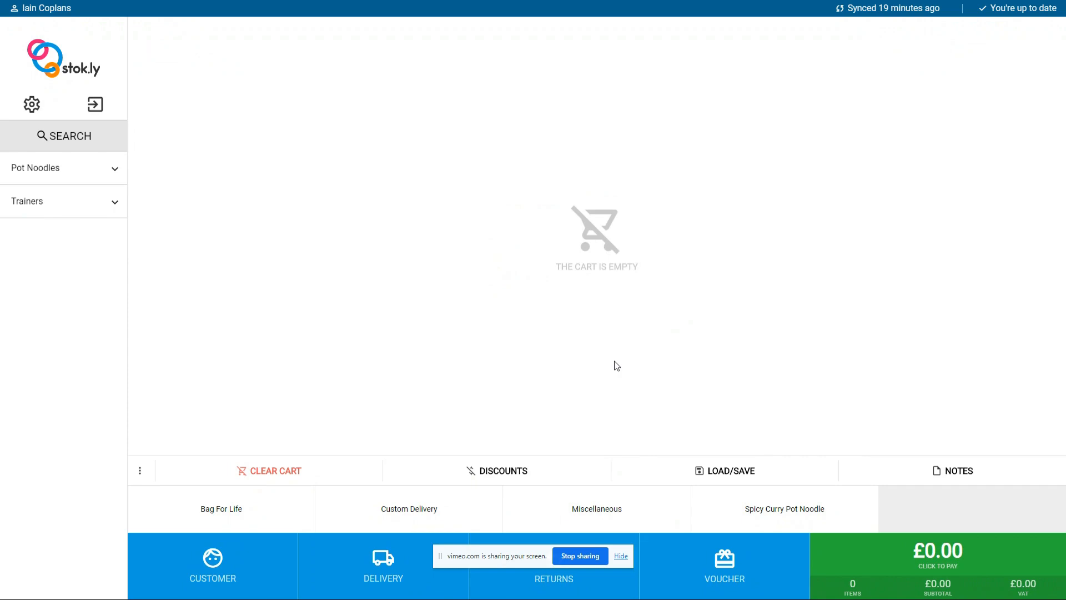
# Create a custom item named "yrowierewo" with a price of 29.99
pyautogui.click(141, 471)
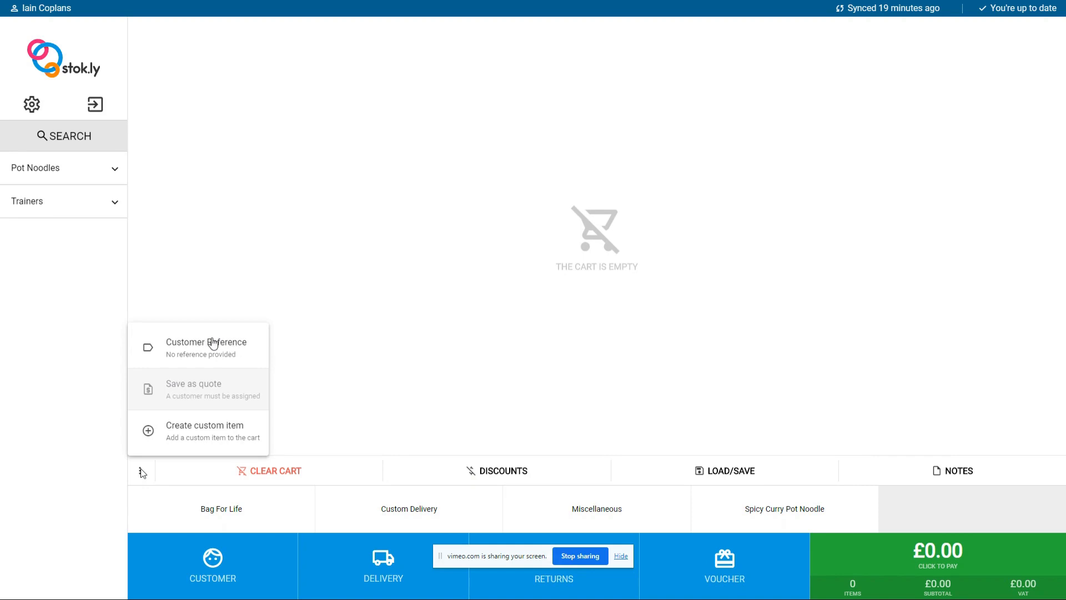
pyautogui.click(215, 431)
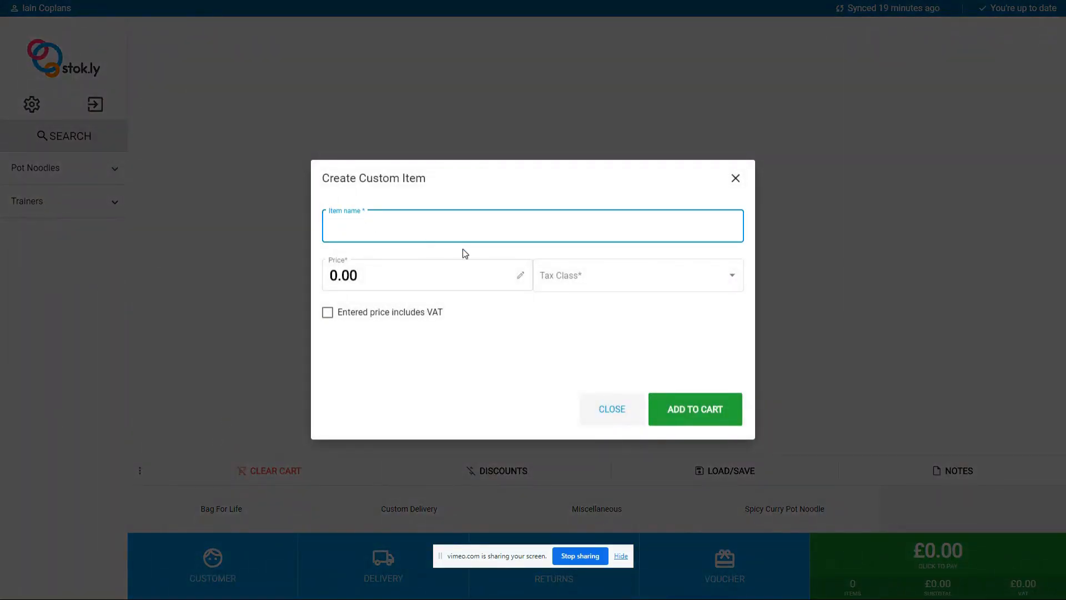
pyautogui.write('yrowierewo')
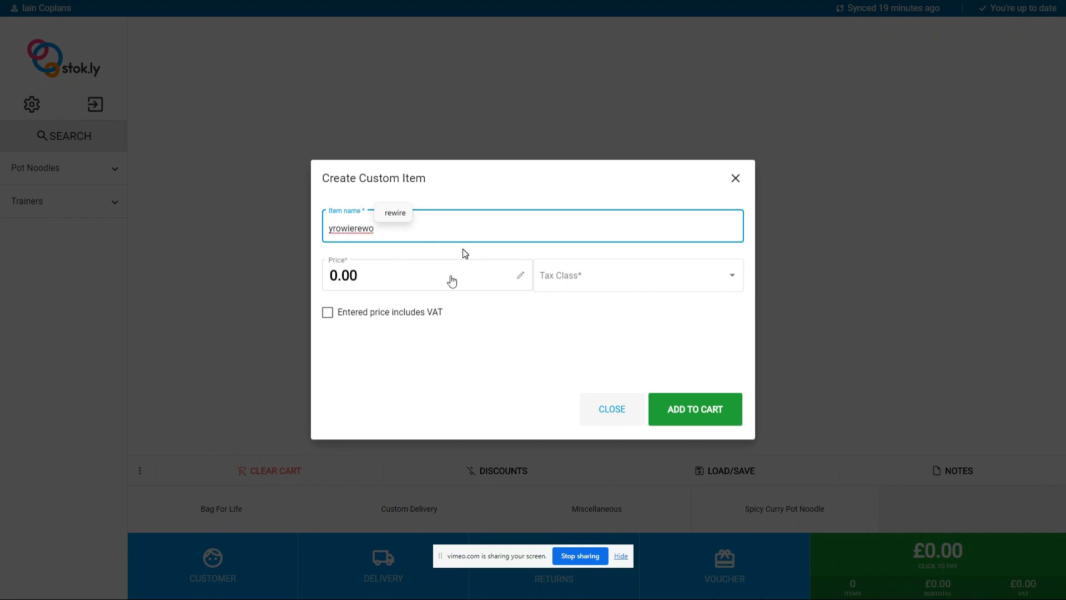
pyautogui.click(399, 275)
pyautogui.click(532, 249)
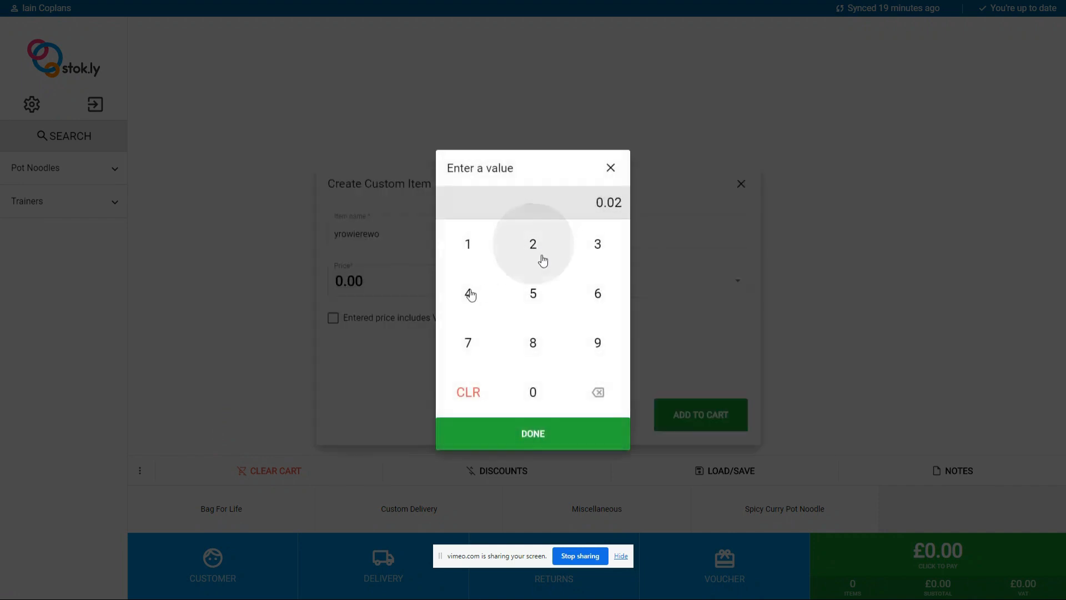
pyautogui.click(585, 346)
pyautogui.doubleClick(588, 349)
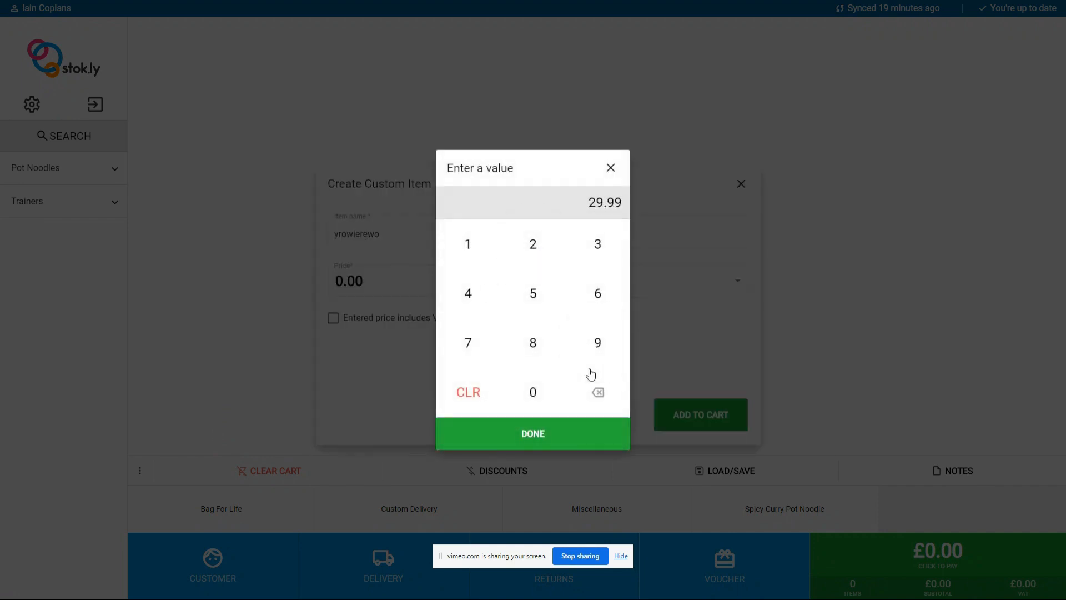
pyautogui.click(567, 439)
# Set the custom item's tax class to Standard (20%) and add the item to the cart
pyautogui.click(615, 281)
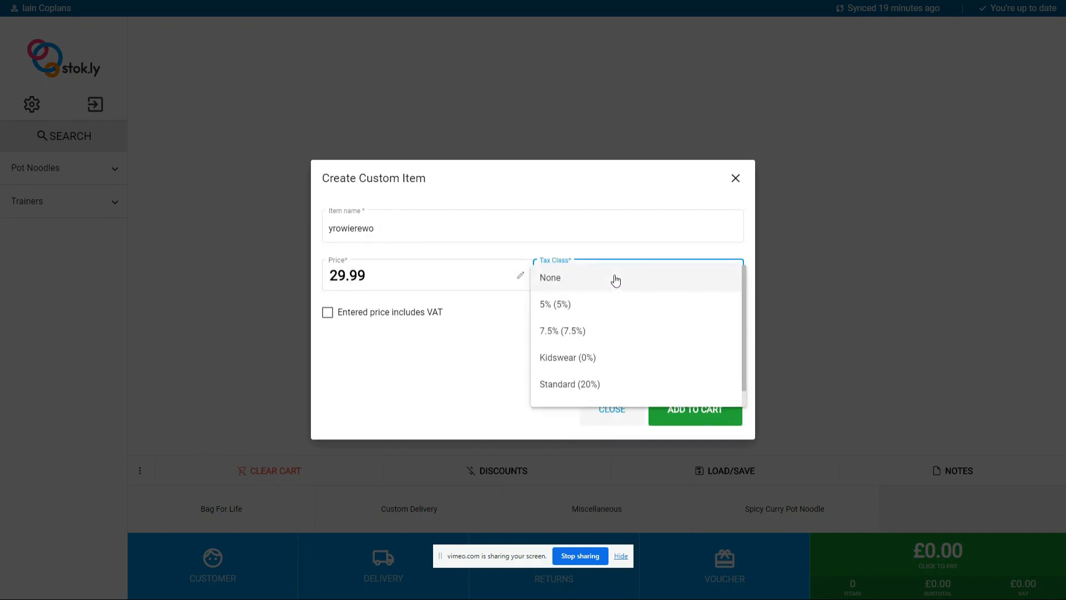
pyautogui.scroll(-1, 600, 347)
pyautogui.click(586, 376)
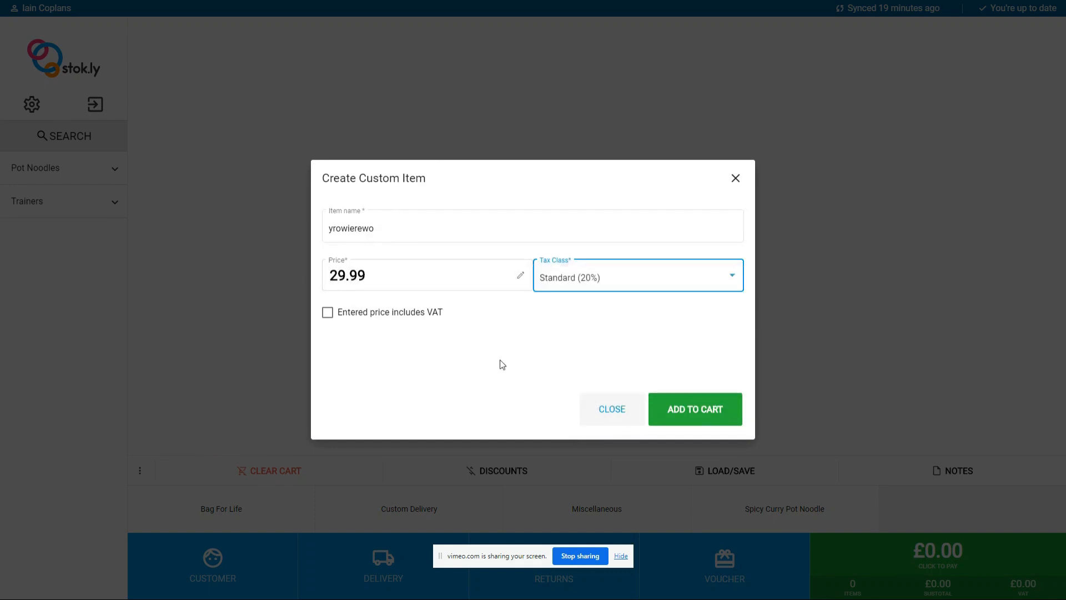
pyautogui.click(701, 414)
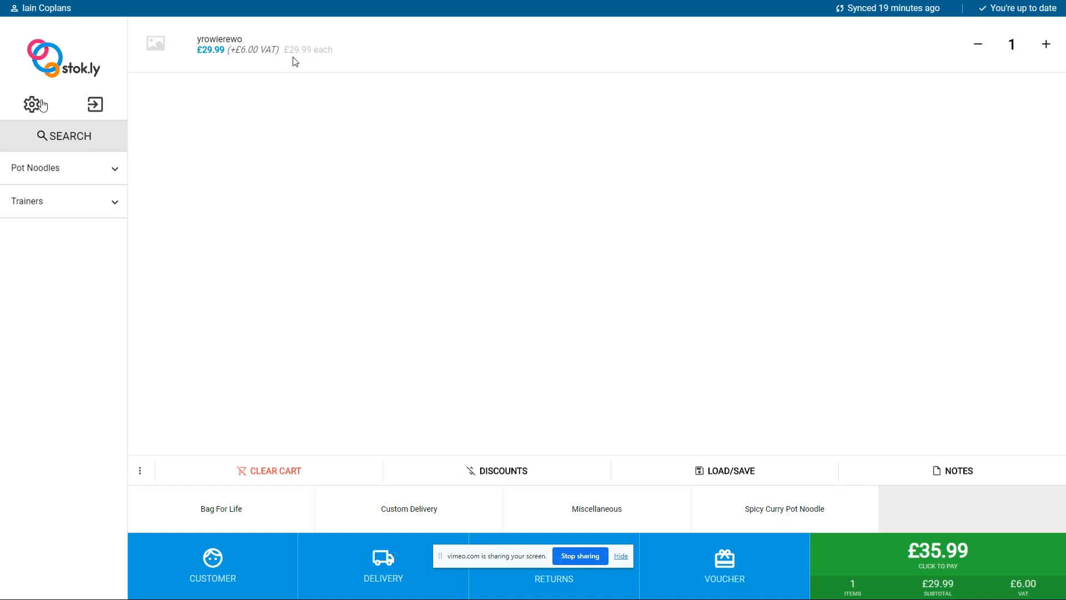
# Open the point-of-sale settings
pyautogui.click(35, 105)
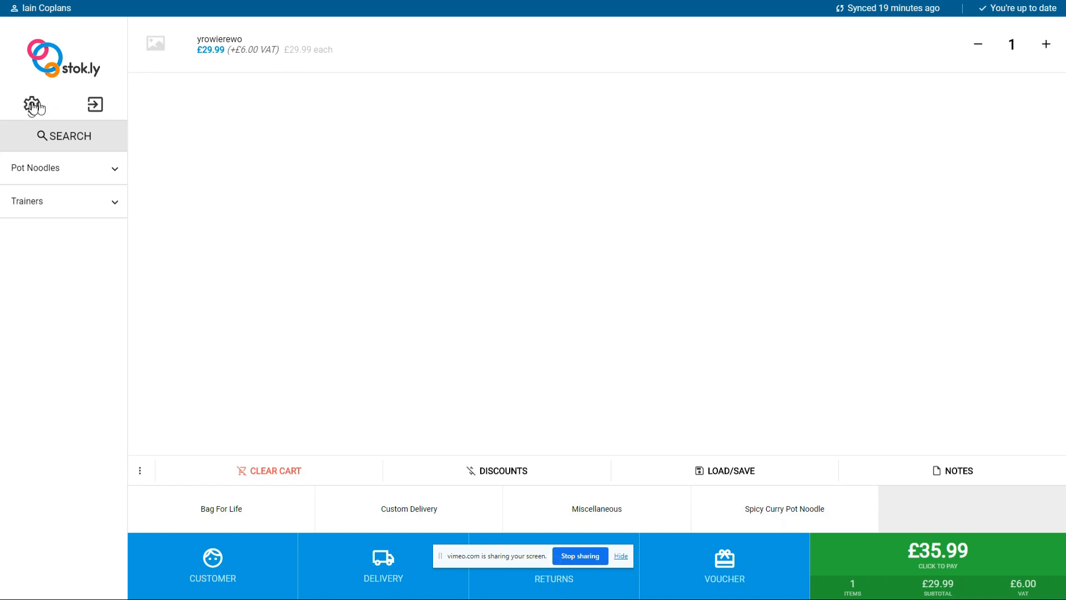